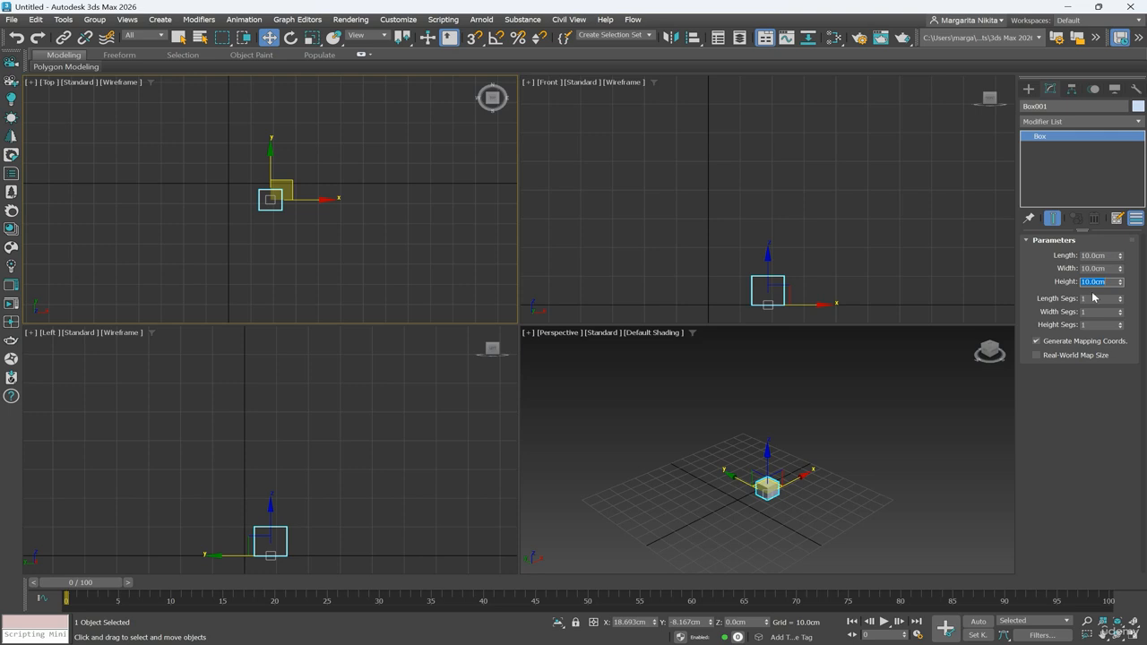
Move the box to the scene origin by setting its X and Y positions to 0
left_click(1134, 621)
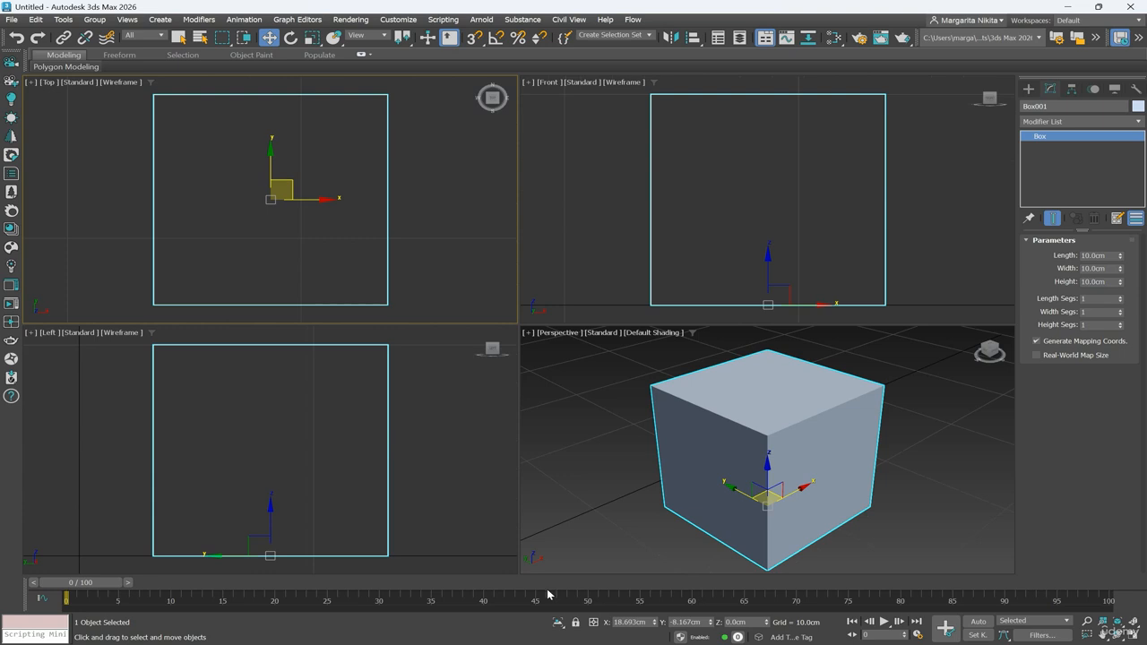
left_click(631, 620)
type("0")
left_click(681, 621)
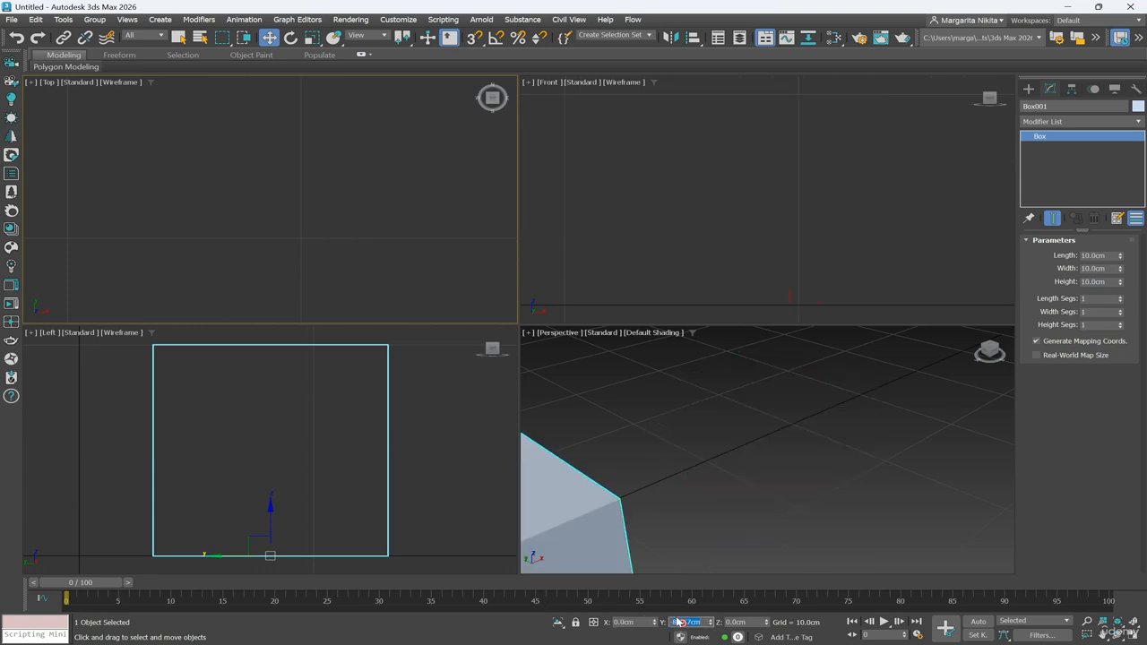
type("0")
left_click(736, 621)
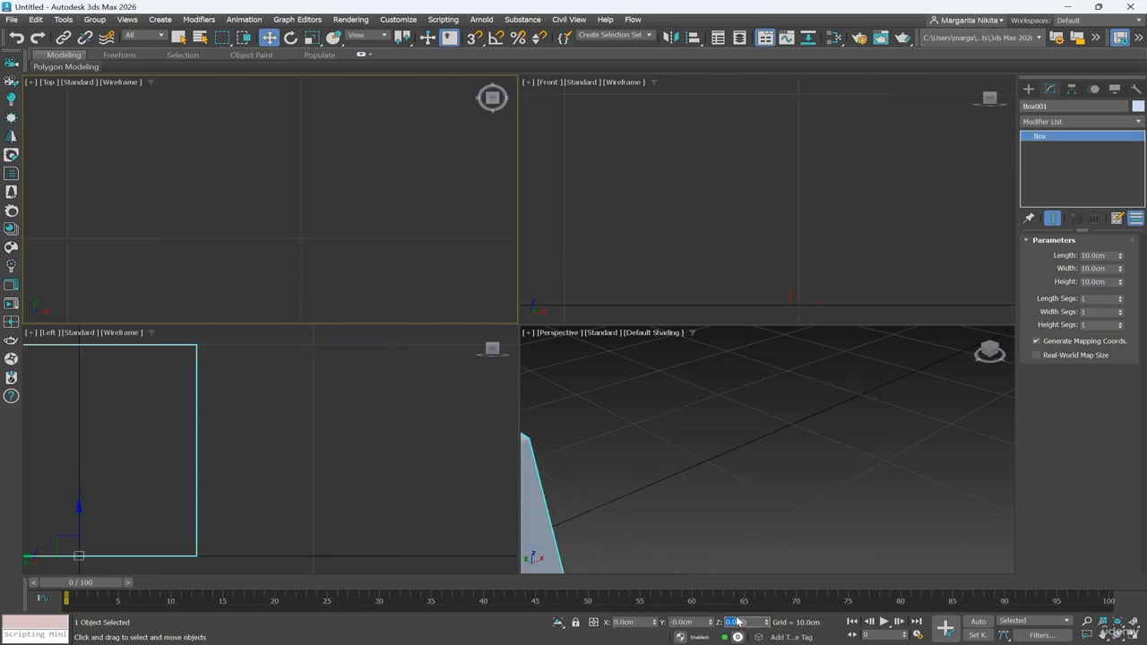
left_click(1135, 621)
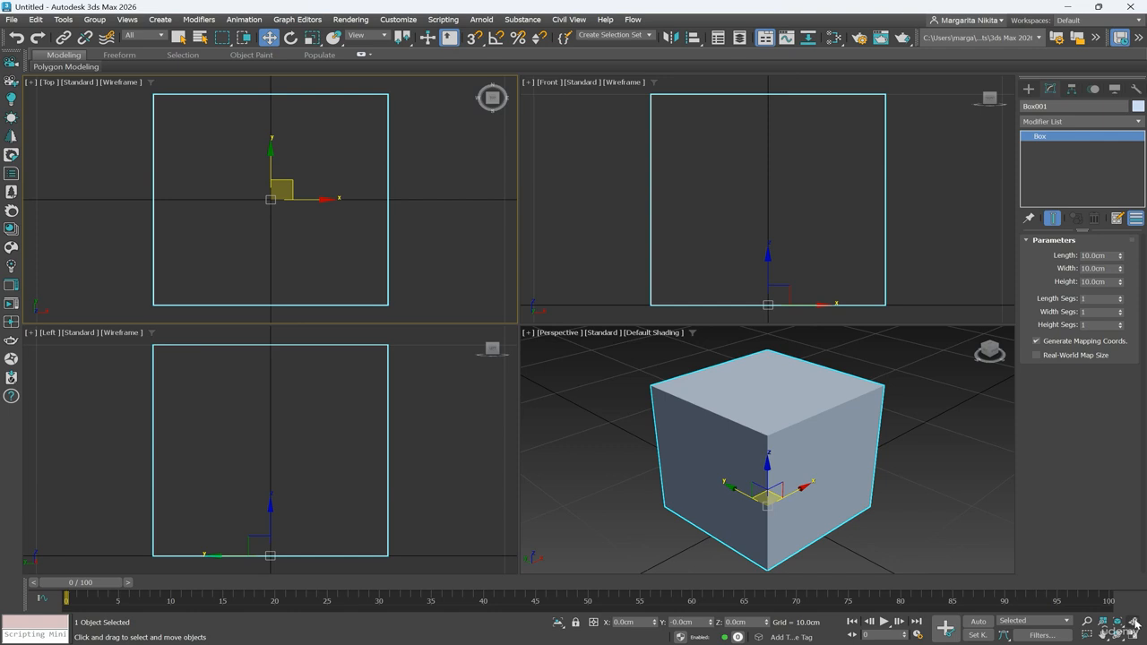
Use Auto Key to keyframe the box at frame 100 with its X position at 10 cm, and turn Auto Key off
left_click(104, 585)
left_click(976, 622)
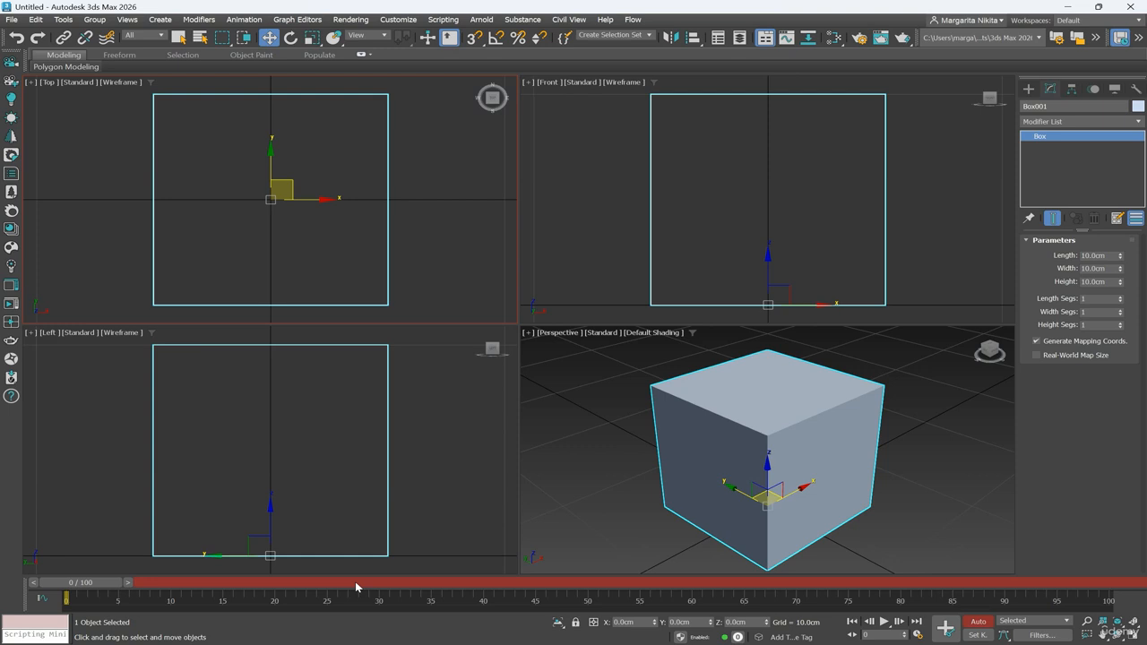
left_click_drag(77, 584, 992, 549)
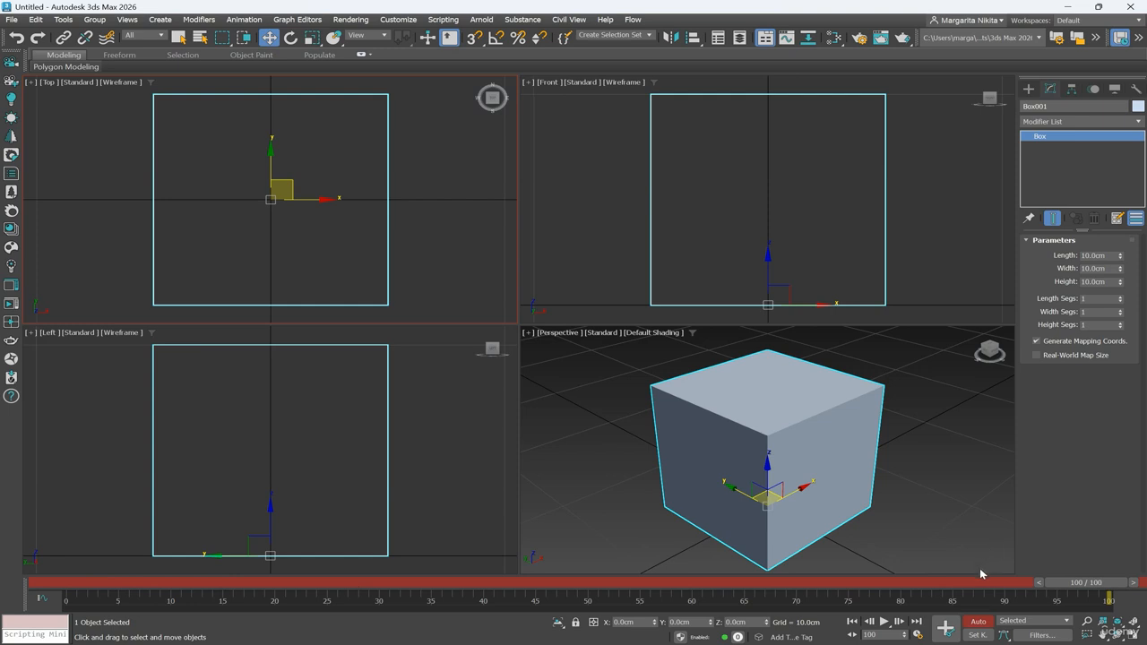
left_click(639, 621)
type("10")
key("Return")
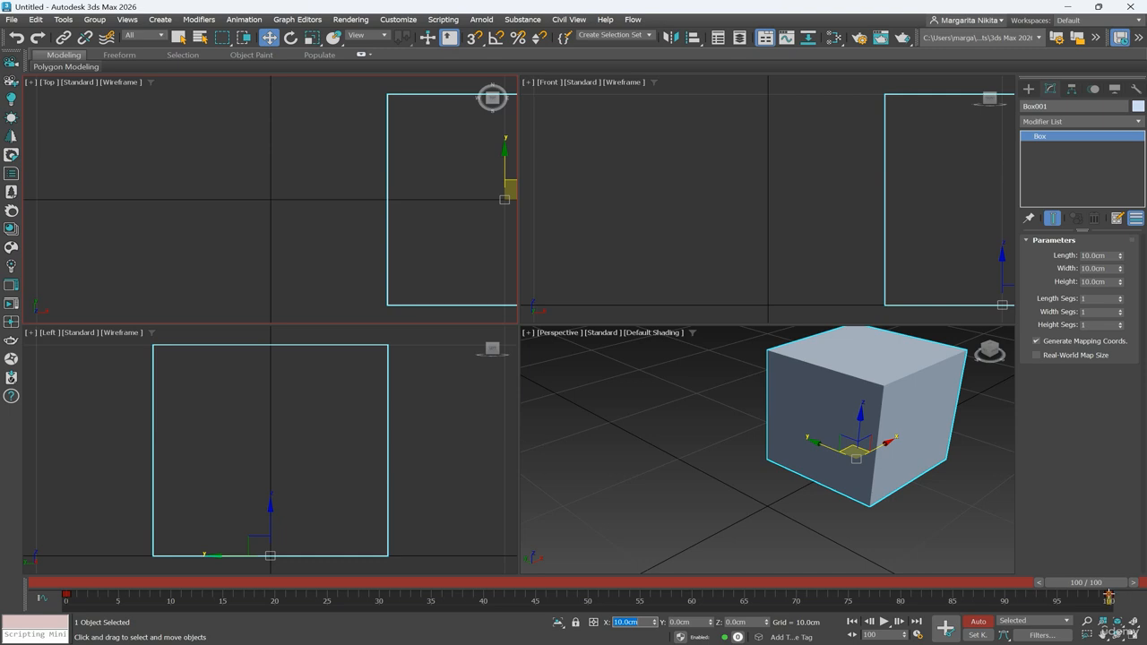
left_click(985, 621)
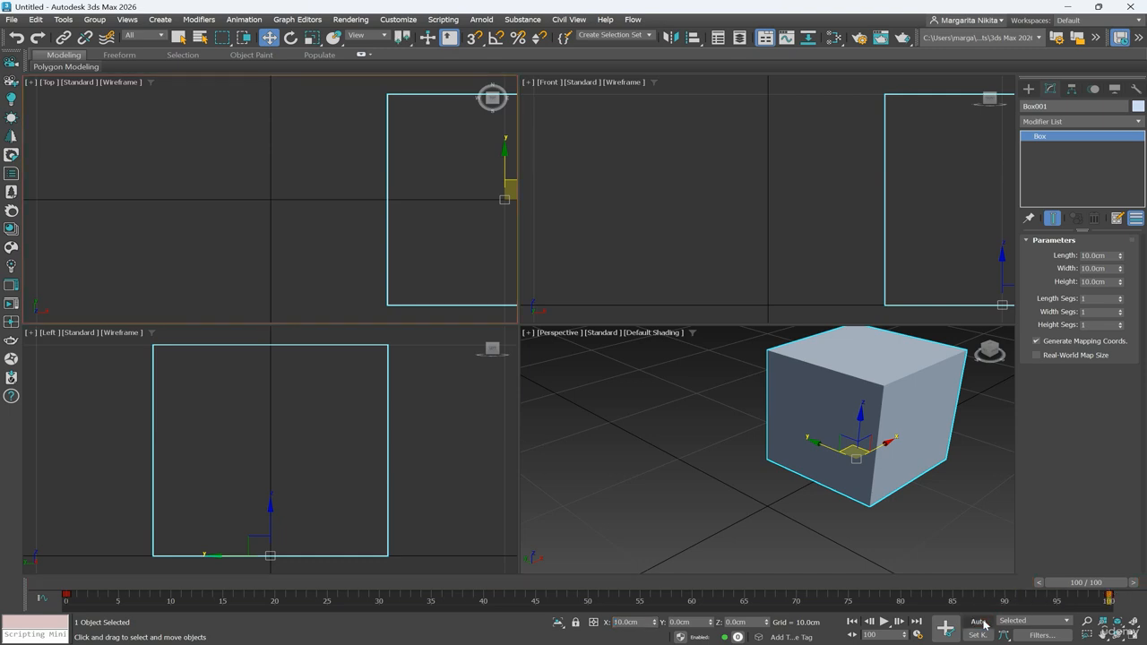
Play the box's movement animation and stop it
mouse_move(1102, 584)
left_mouse_down()
mouse_move(1075, 584)
mouse_move(1116, 587)
left_mouse_up()
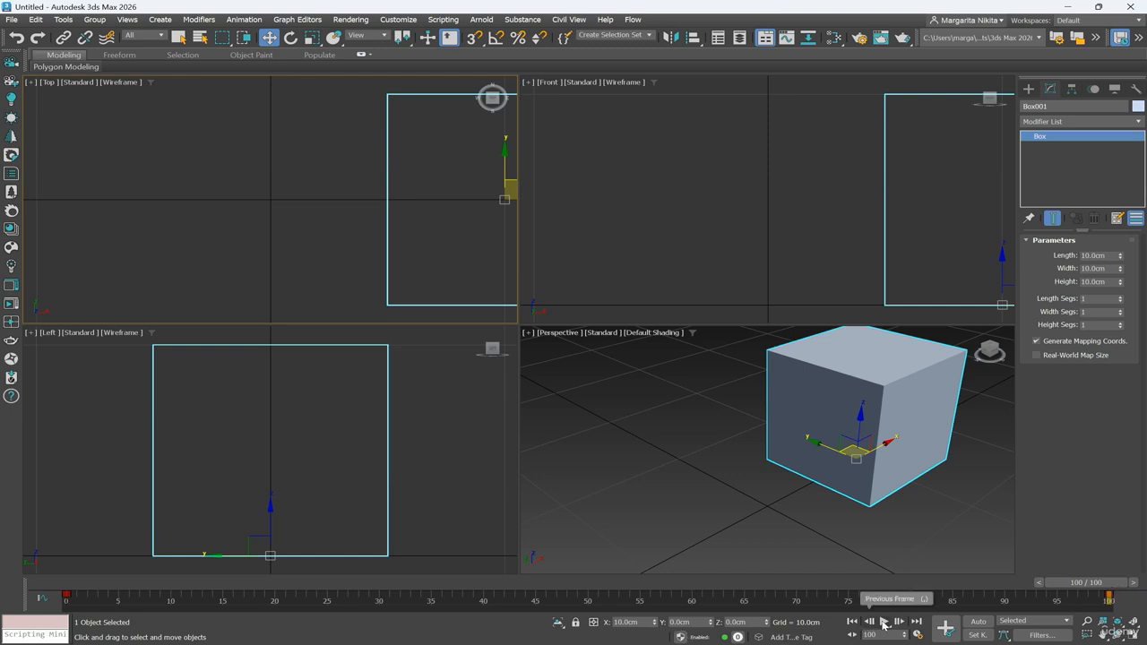
left_click(884, 622)
left_click(885, 622)
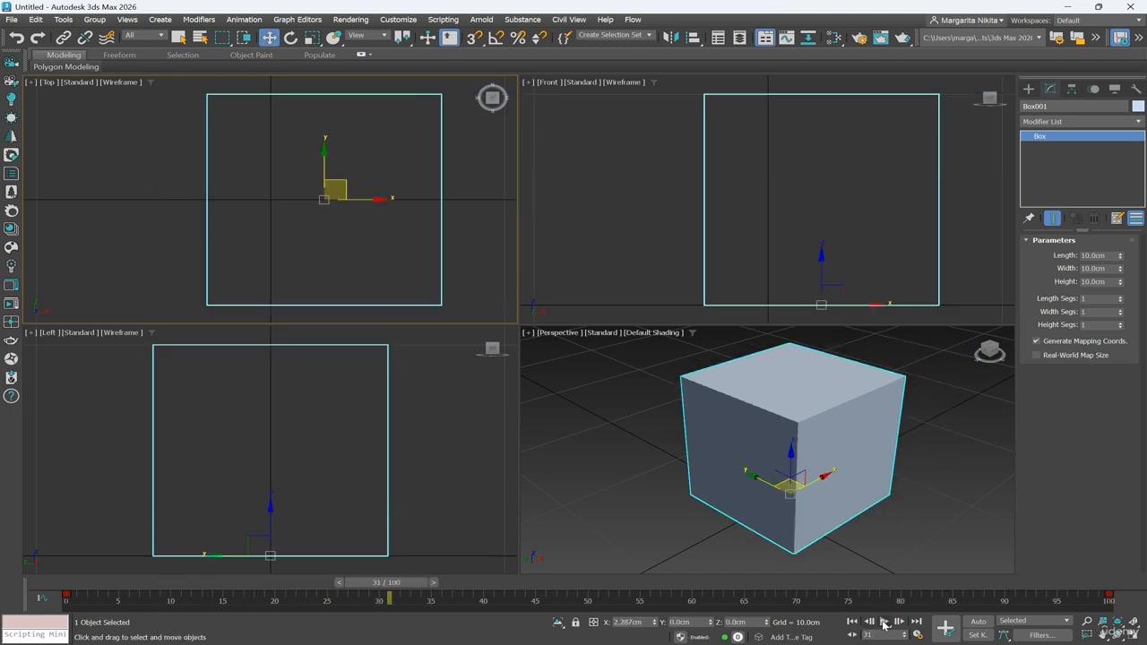
Disable Active Viewport Only in the time configuration, replay the box animation from frame 0, and return to frame 0
left_click(917, 634)
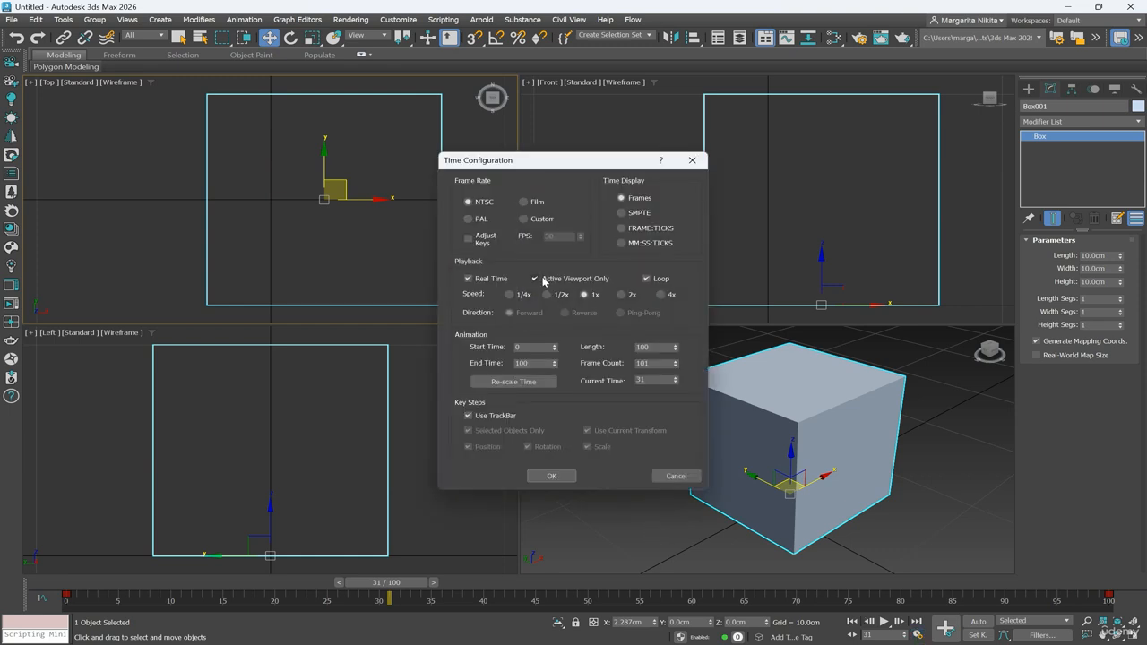
left_click(562, 475)
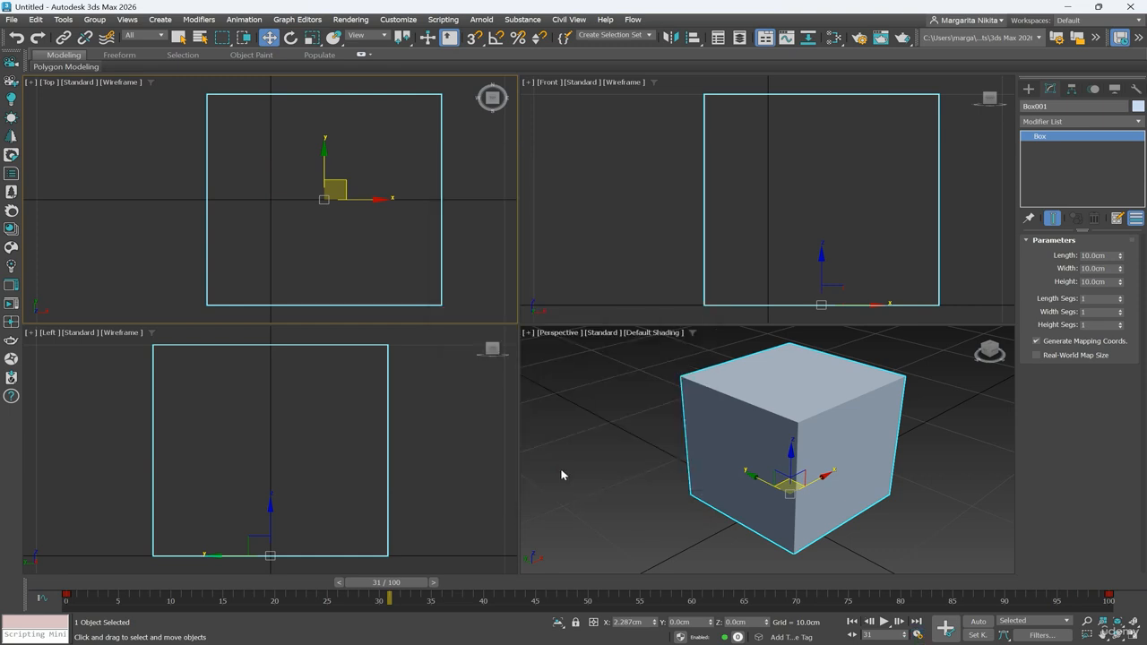
left_click_drag(363, 584, 18, 579)
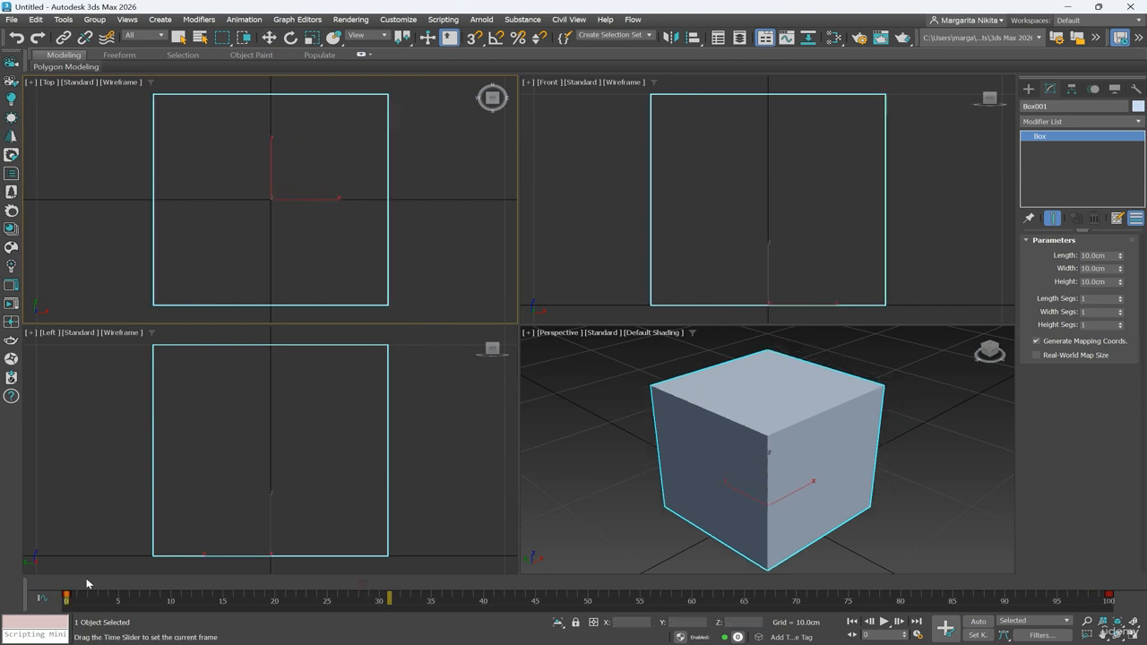
left_click(883, 620)
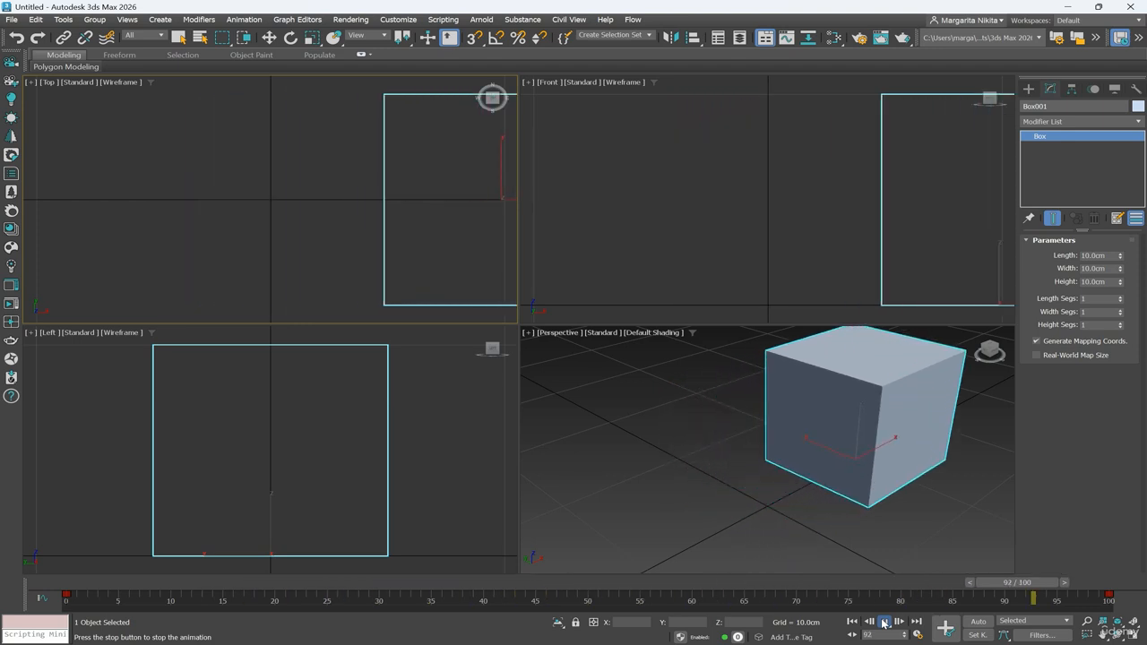
left_click(883, 623)
left_click_drag(292, 579, 145, 588)
key("w")
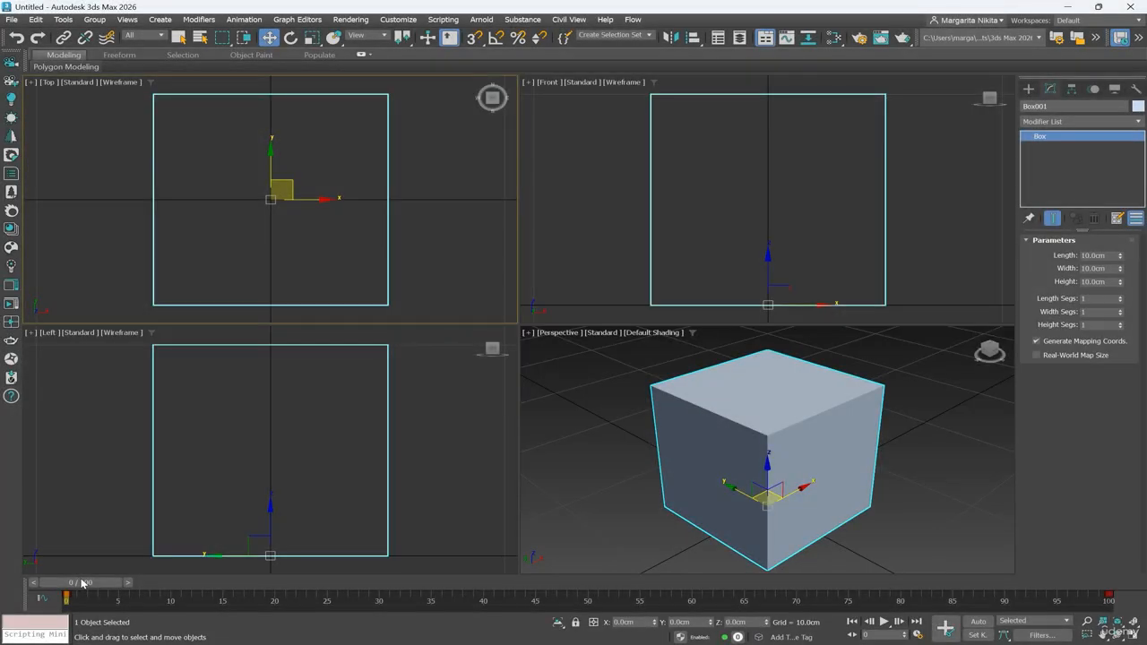
Create a sphere with a radius of about 9 cm in the Top viewport, overlapping one side of the box
left_click(1030, 89)
left_click(1049, 194)
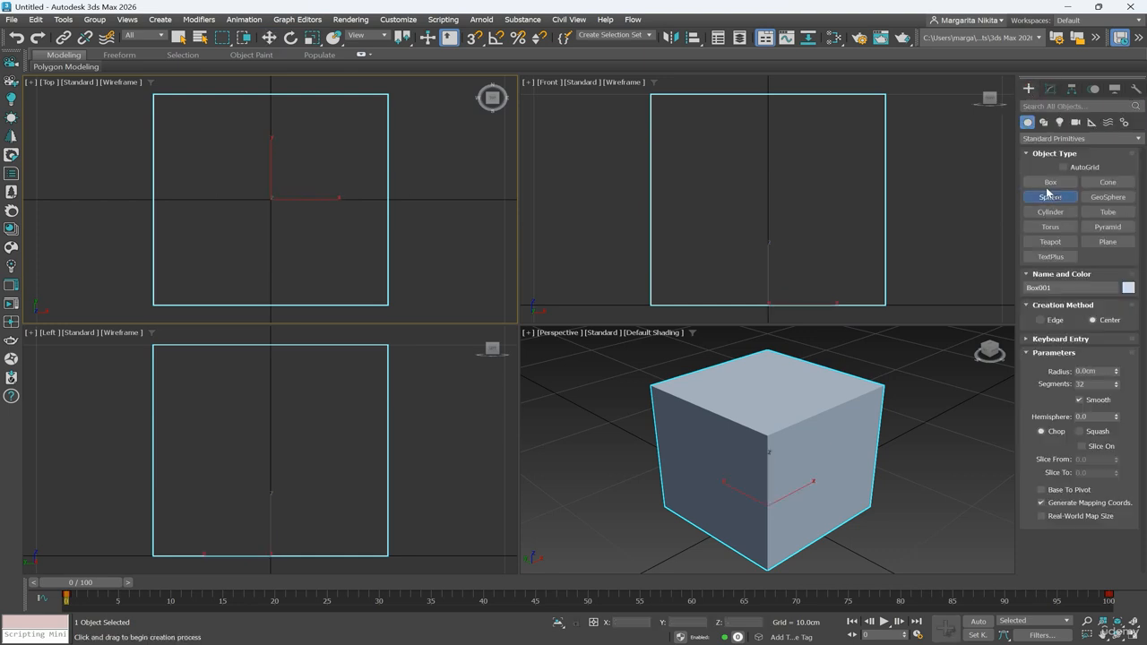
scroll(269, 200, "down", 5)
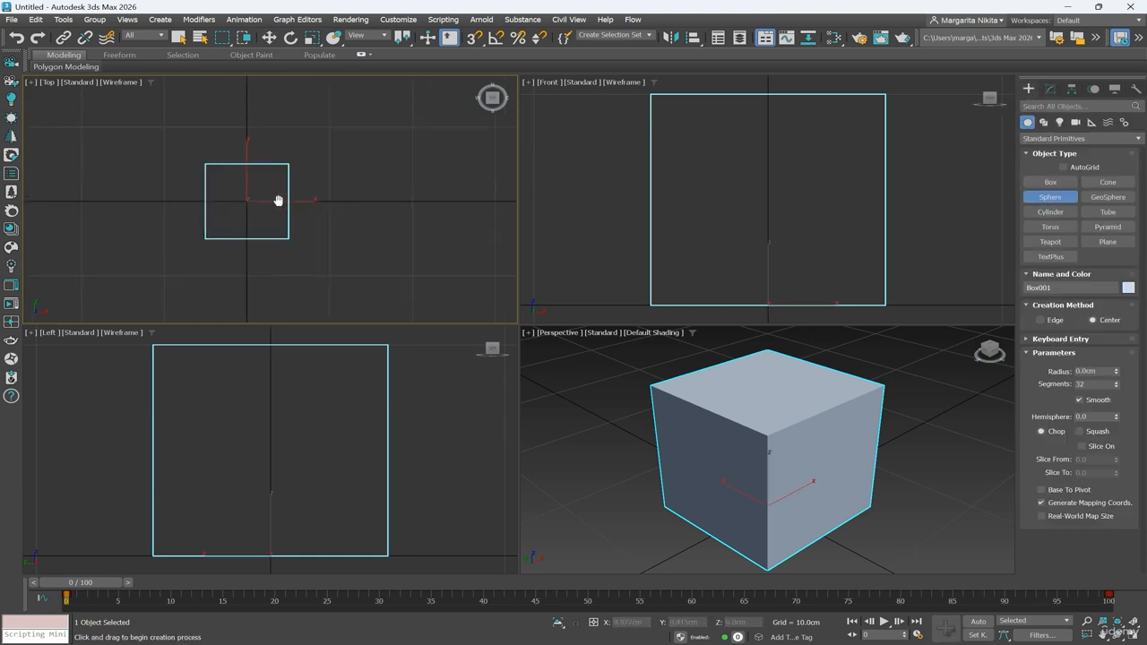
left_click_drag(317, 196, 387, 199)
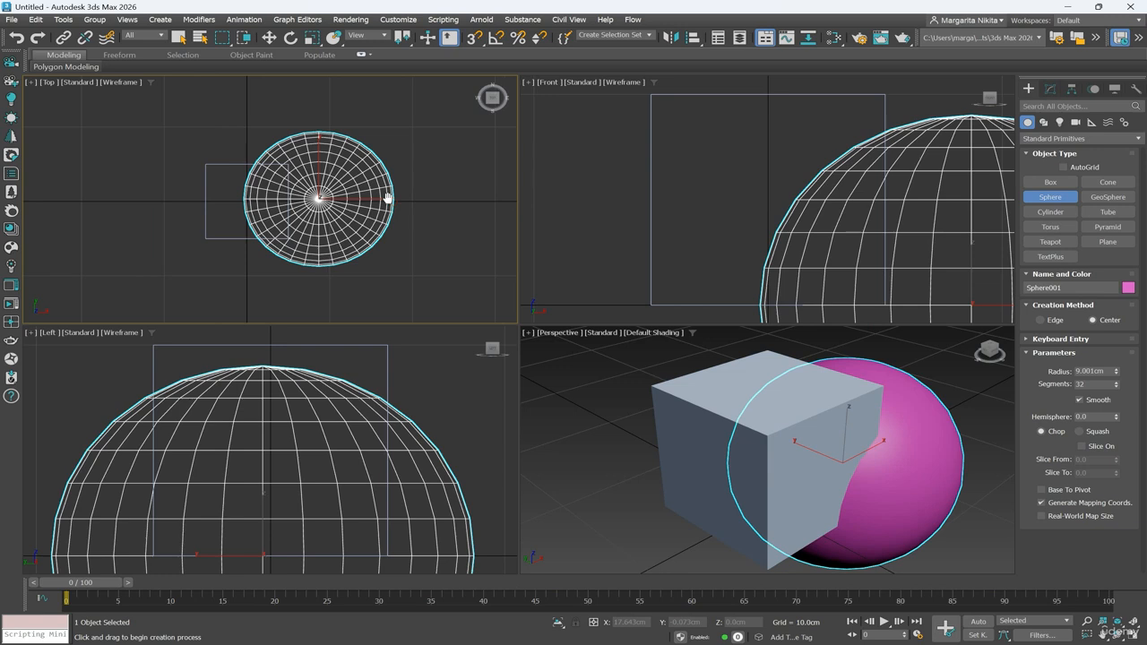
key("w")
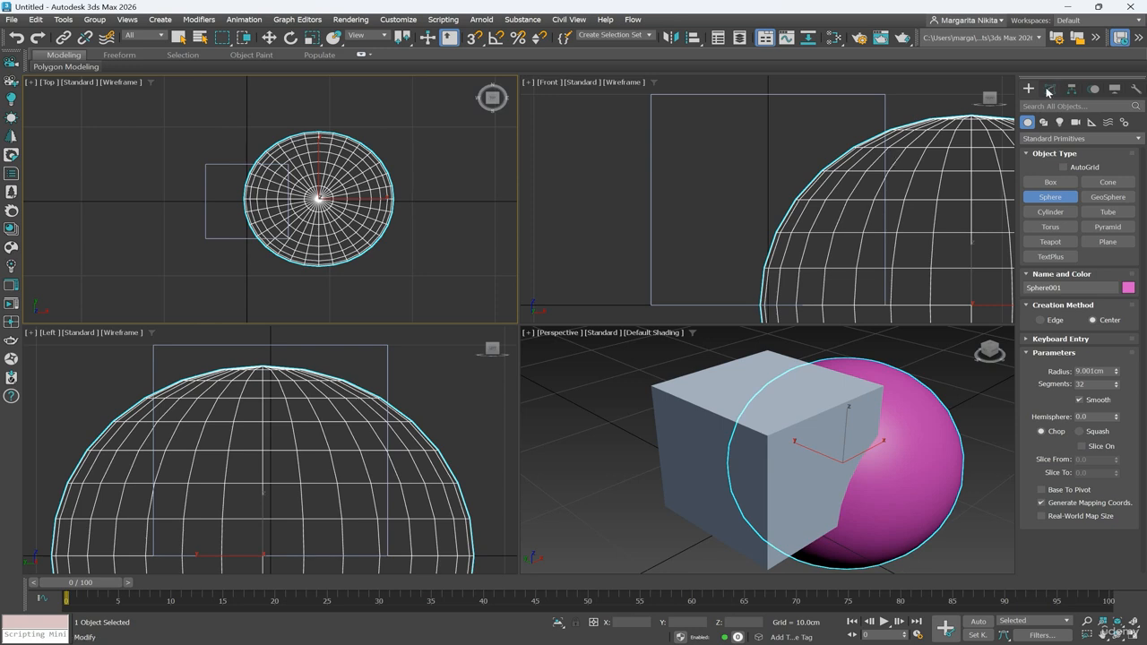
Set the sphere's radius to 5 cm
left_click(1051, 90)
double_click(1101, 259)
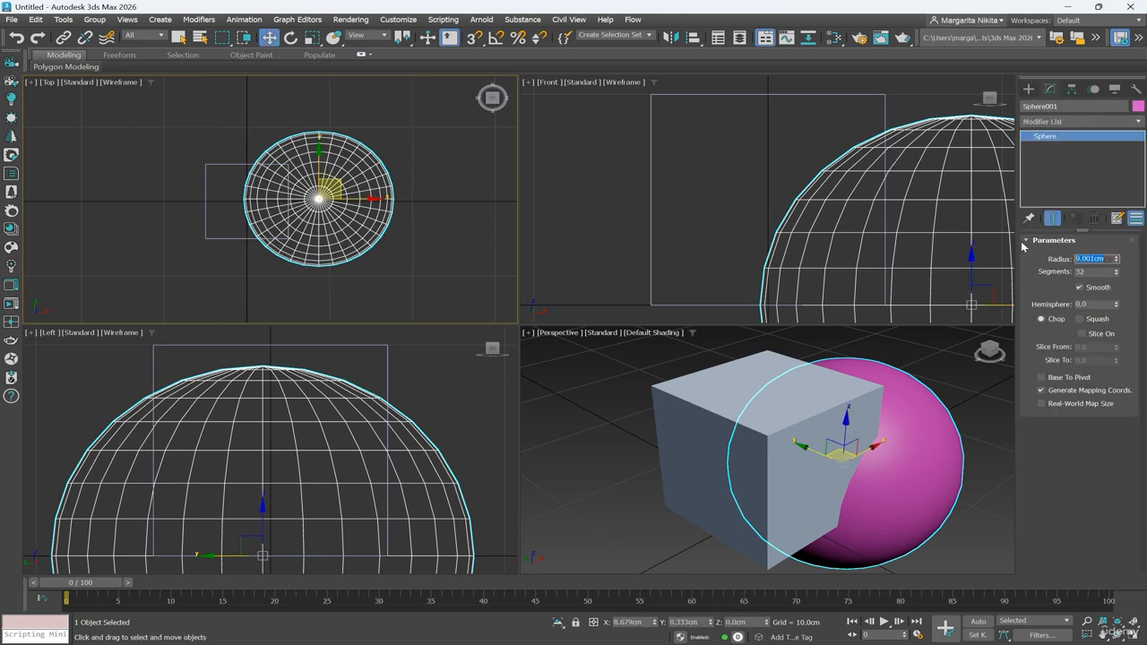
type("5")
key("Return")
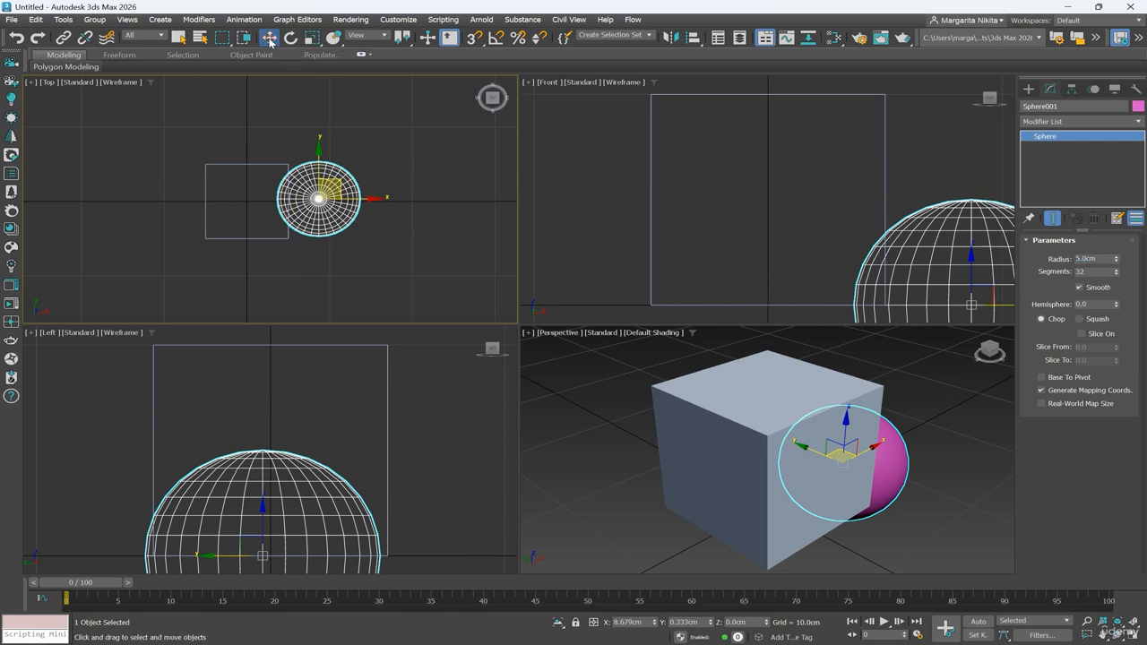
Position the sphere inside the box at X 0, Y 0 and Z 5 cm
double_click(625, 622)
type("0")
key("Tab")
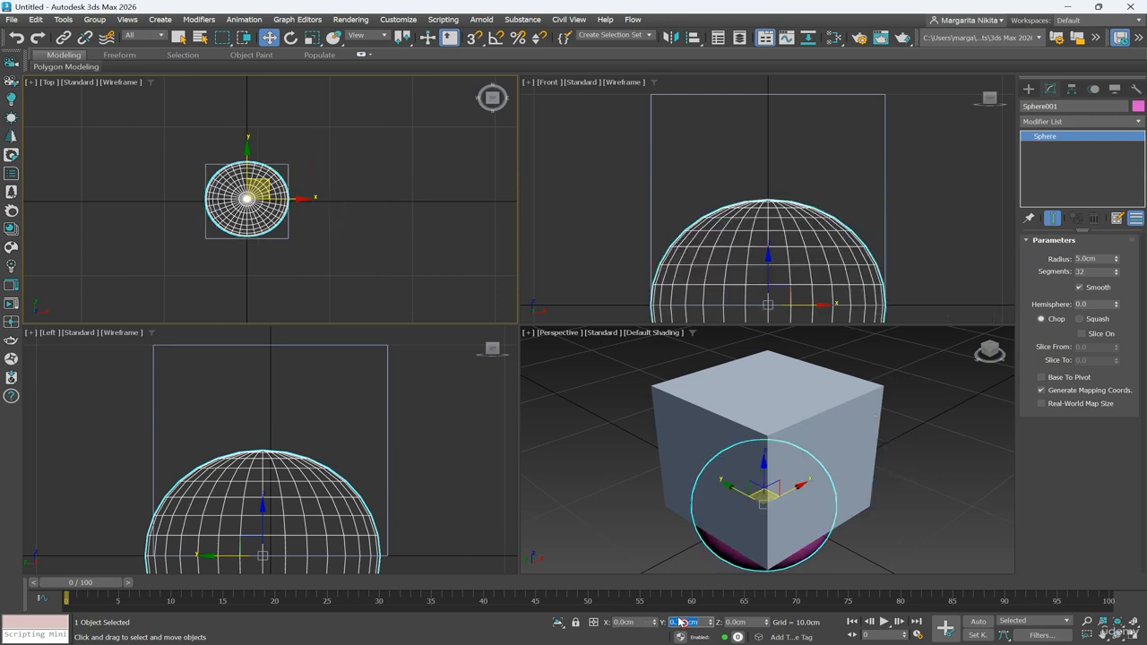
type("0")
key("Tab")
type("5")
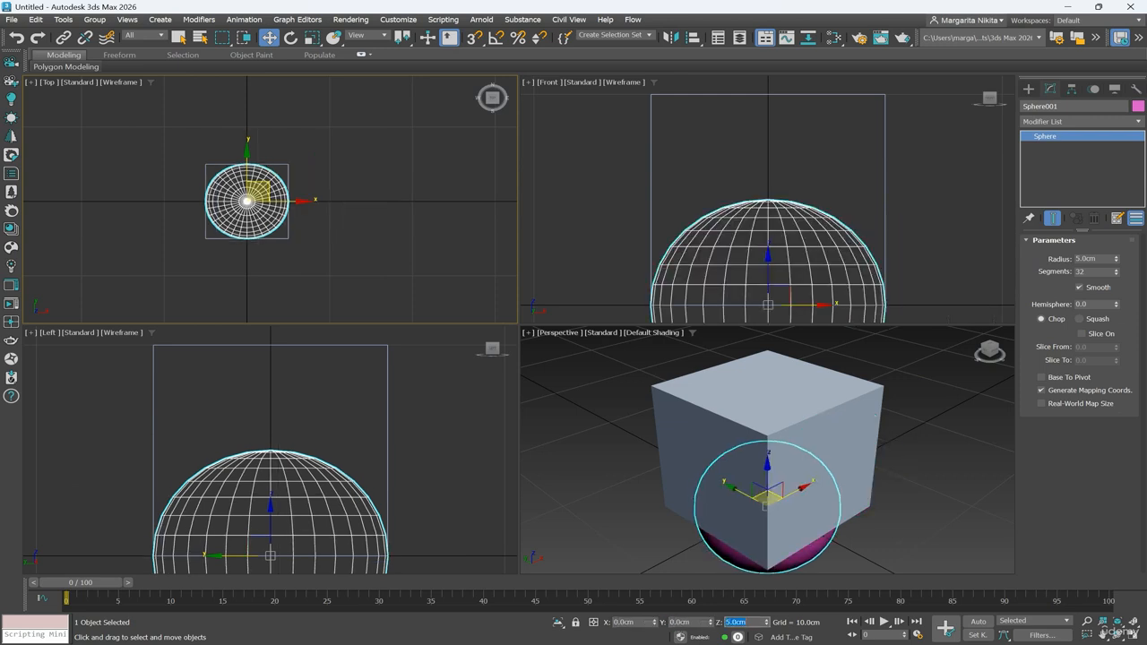
key("Return")
left_click(1134, 624)
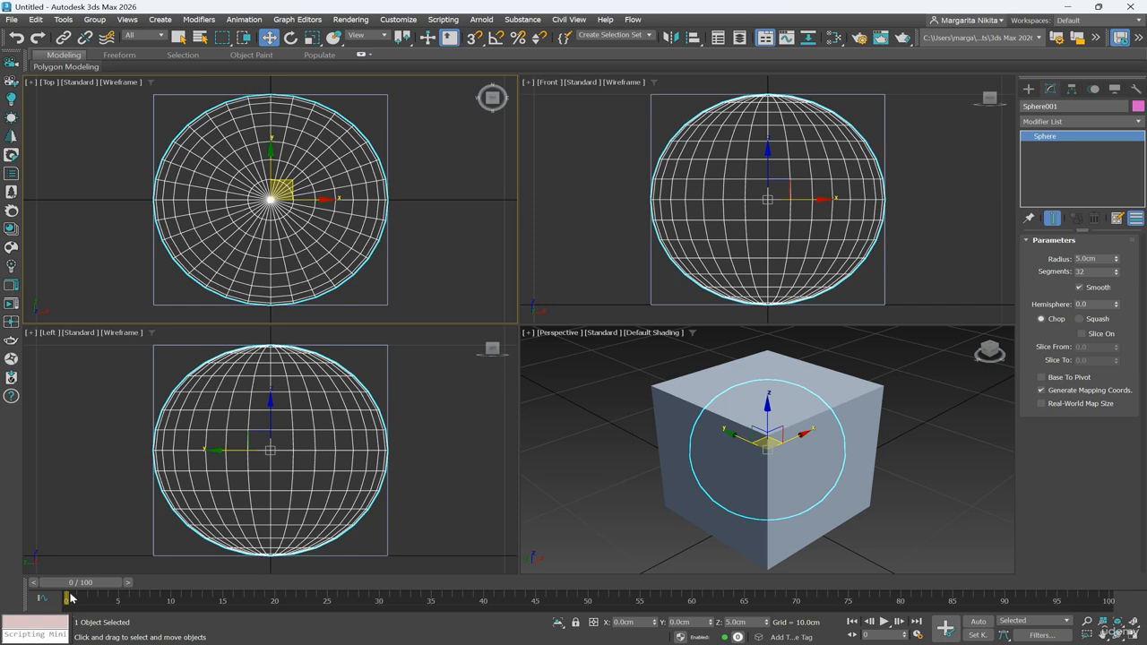
Turn on Set Key mode and key the sphere's starting position at frame 0
left_click_drag(75, 586, 43, 593)
key("w")
left_click(76, 584)
left_click(977, 634)
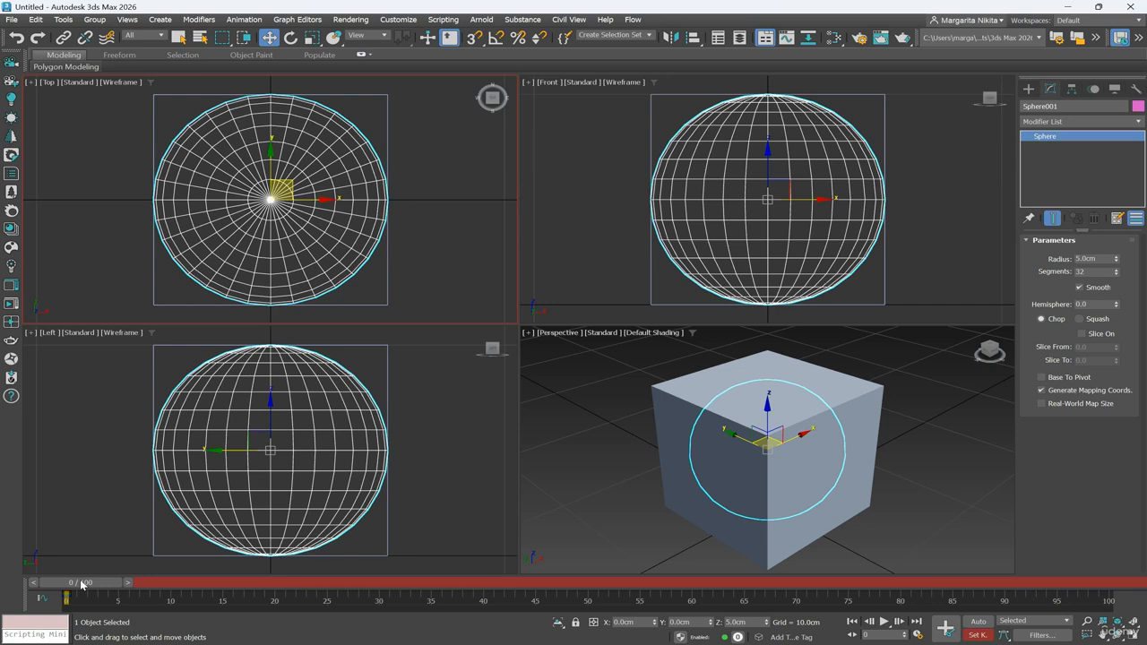
Set a key for the sphere at frame 100 with its Y position at 10 cm, and turn off Set Key mode
left_click_drag(80, 584, 1101, 621)
key("w")
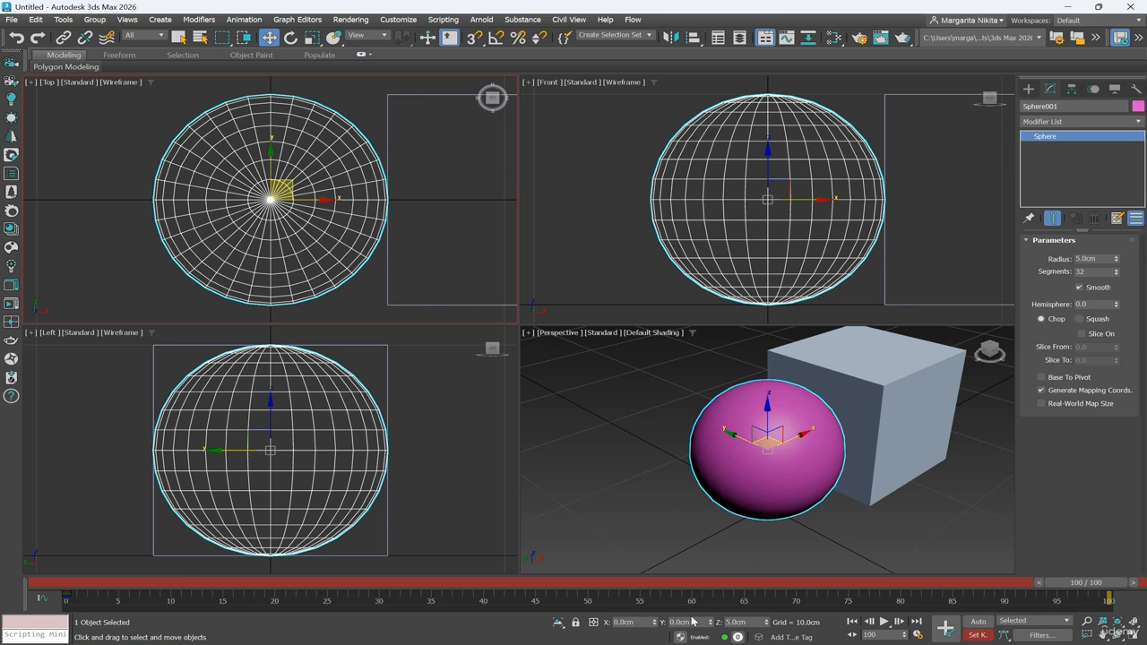
left_click(693, 621)
type("10")
key("Return")
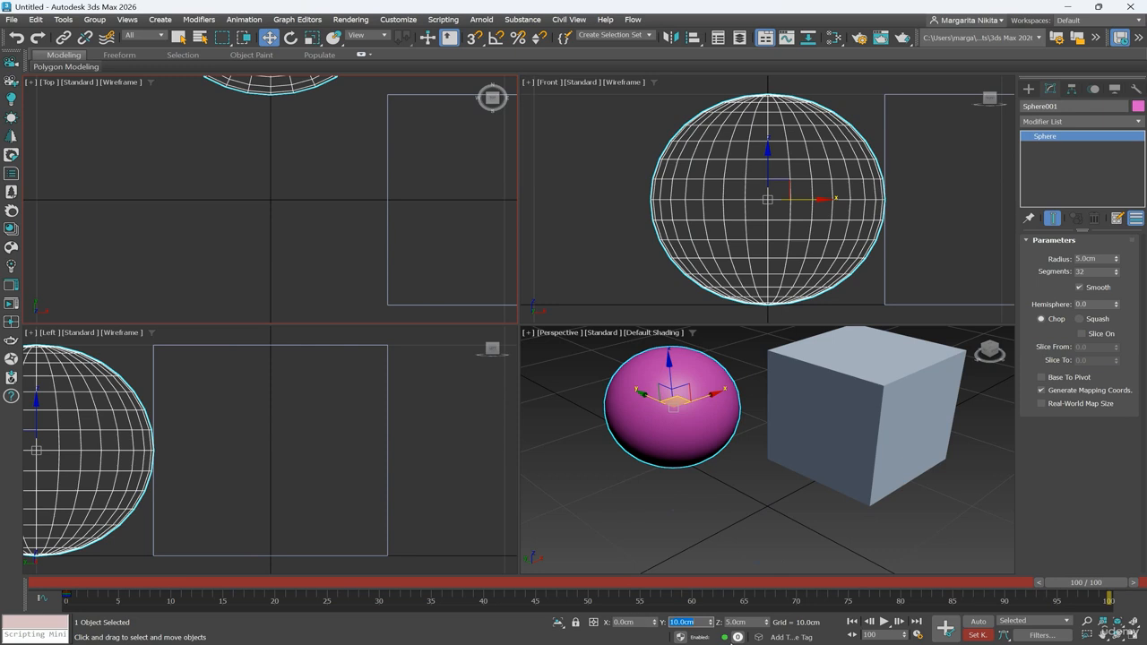
left_click(942, 627)
left_click(977, 634)
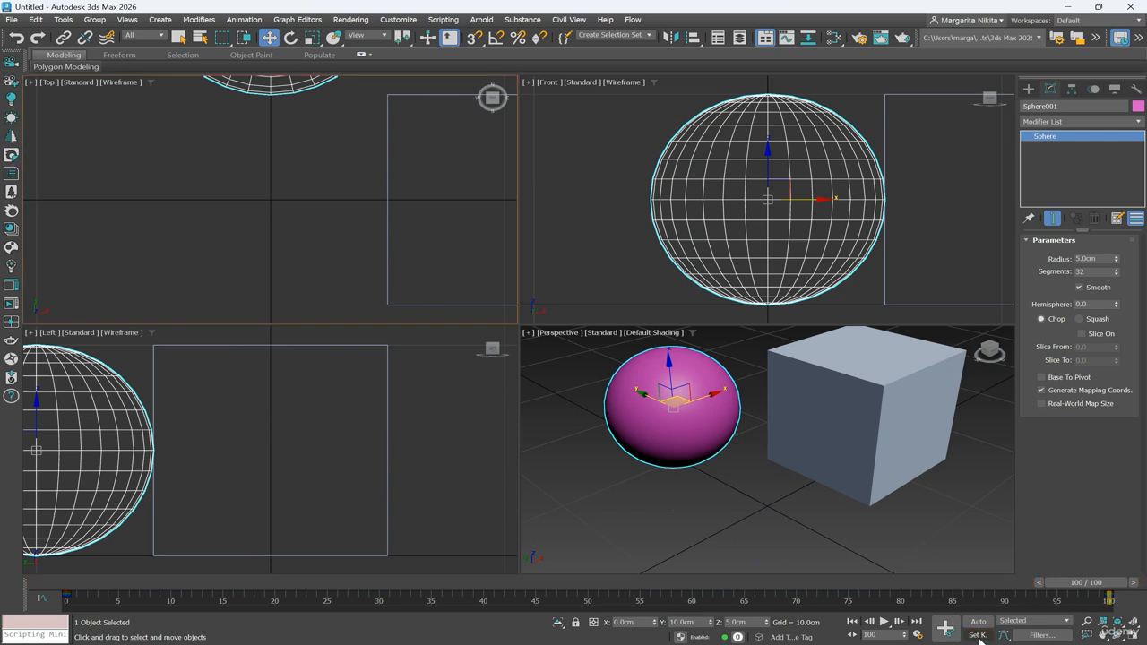
Play the combined box and sphere animation, stop it, and return to frame 0
left_click(883, 622)
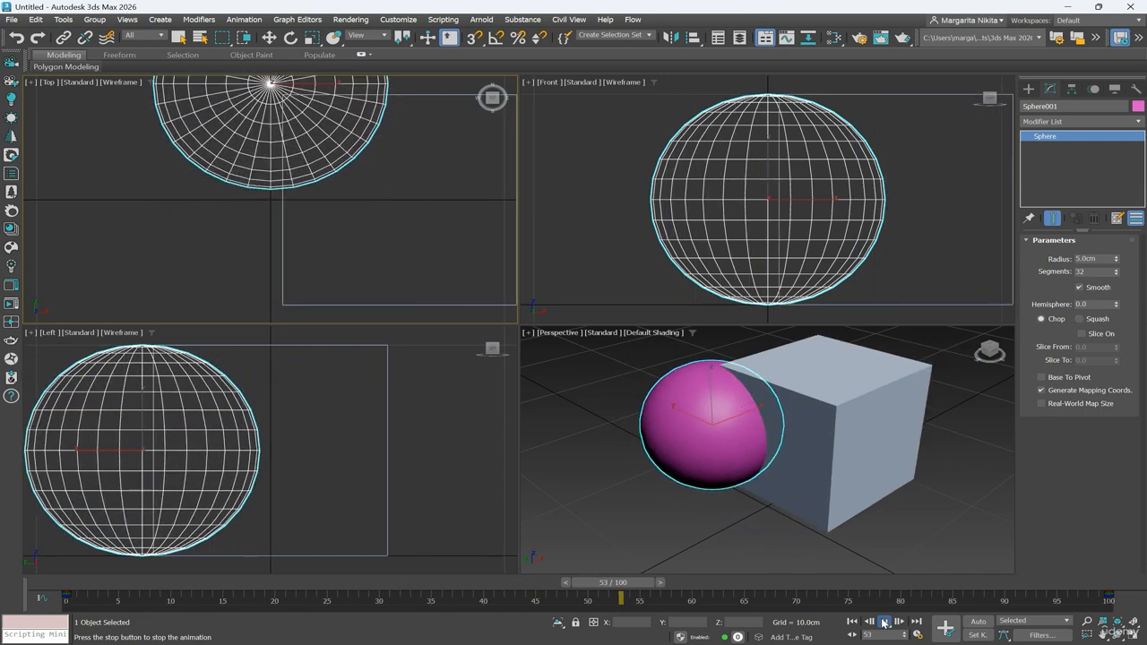
left_click(884, 622)
left_click_drag(779, 585, 70, 593)
key("w")
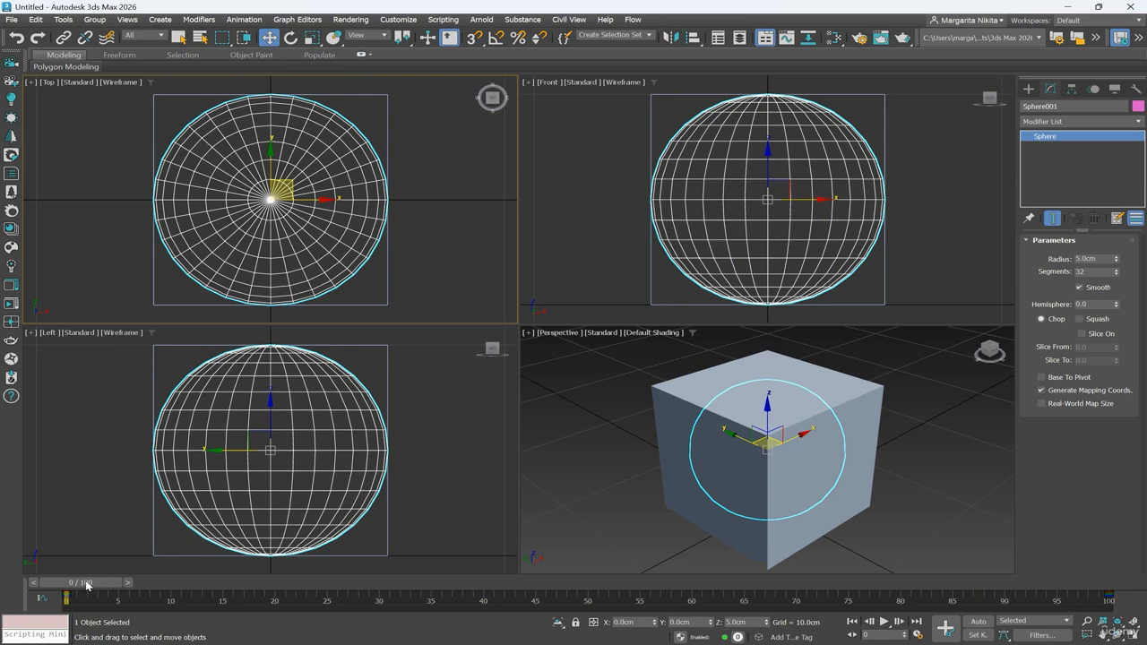
Shift the box's end key from frame 100 to frame 50 and replay the animation
left_click(875, 409)
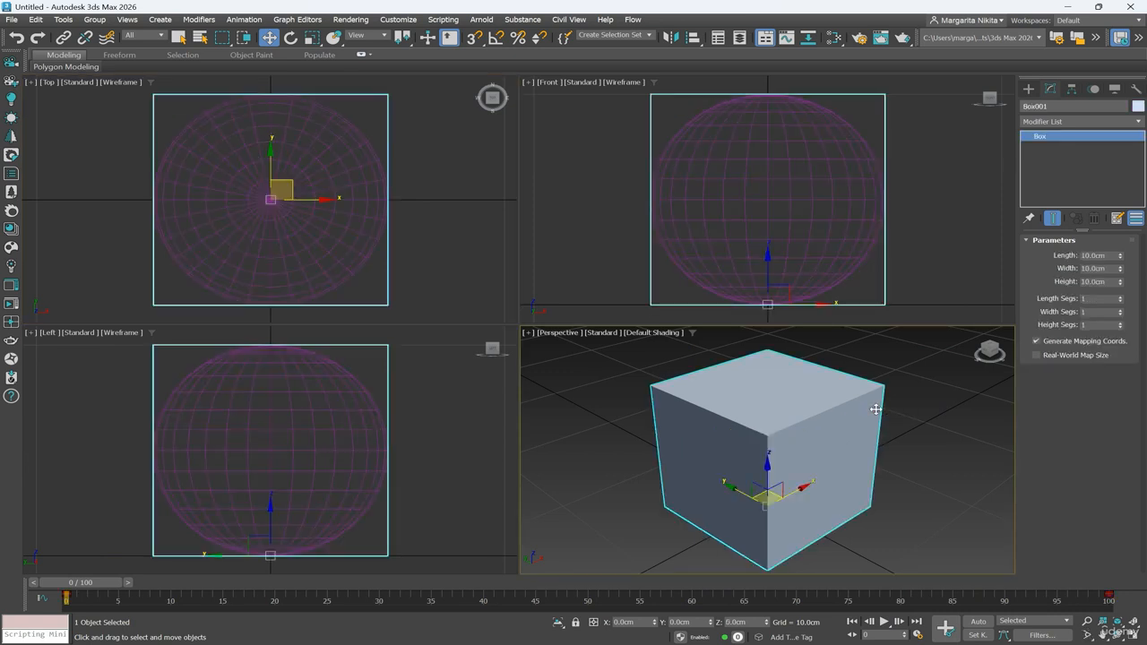
left_click(1110, 594)
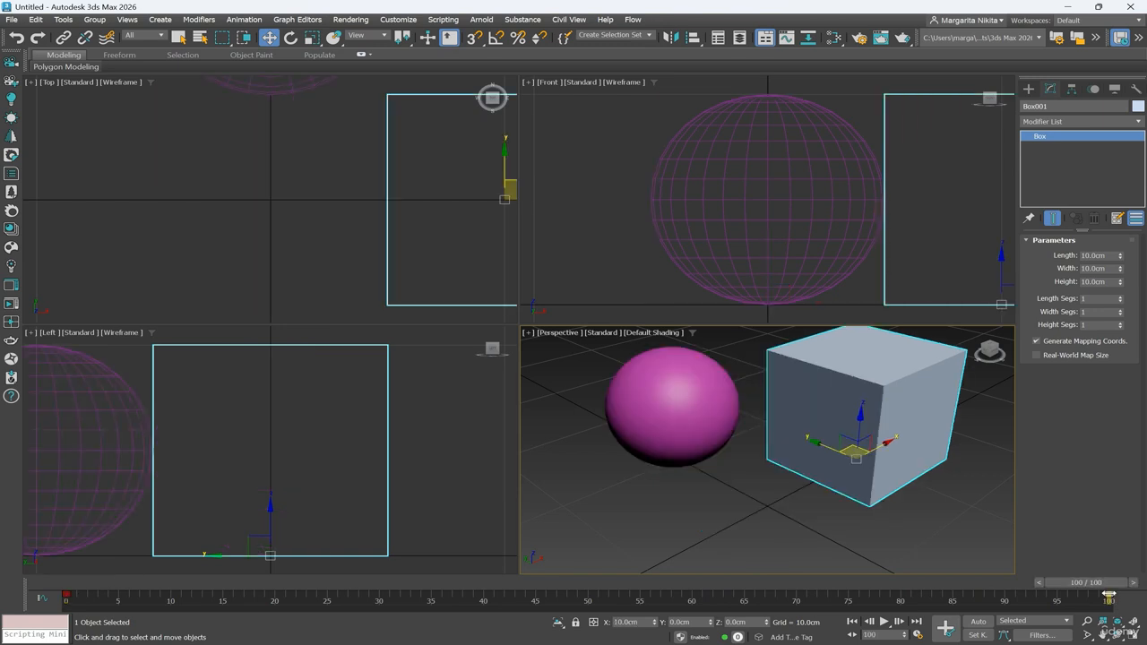
left_click_drag(1109, 594, 589, 592)
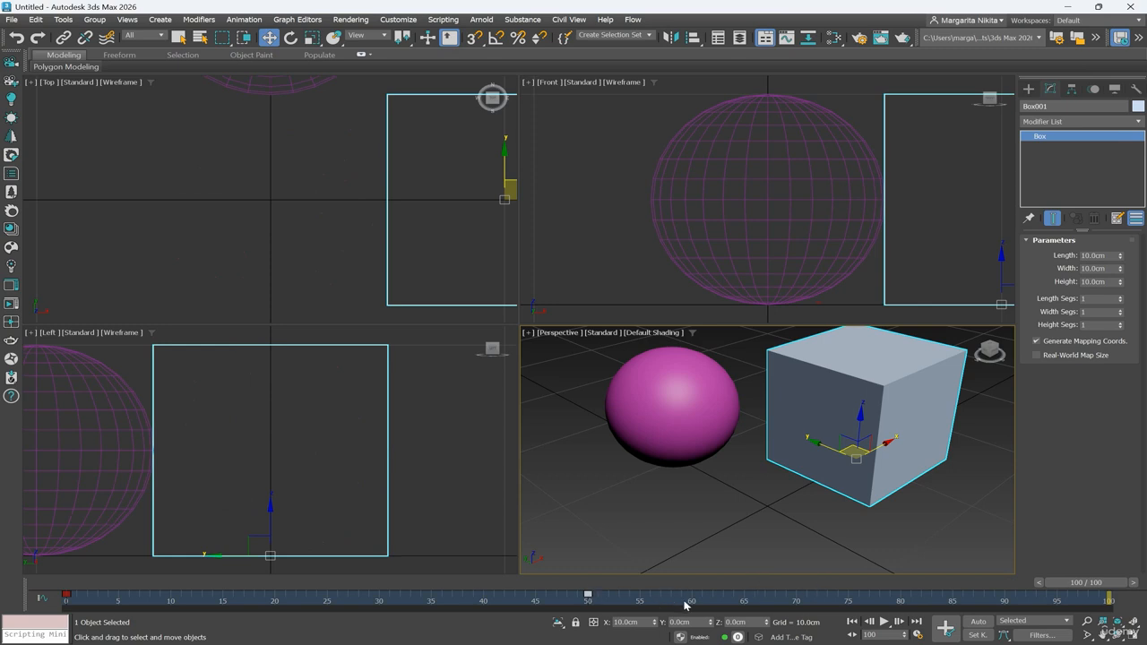
left_click(885, 621)
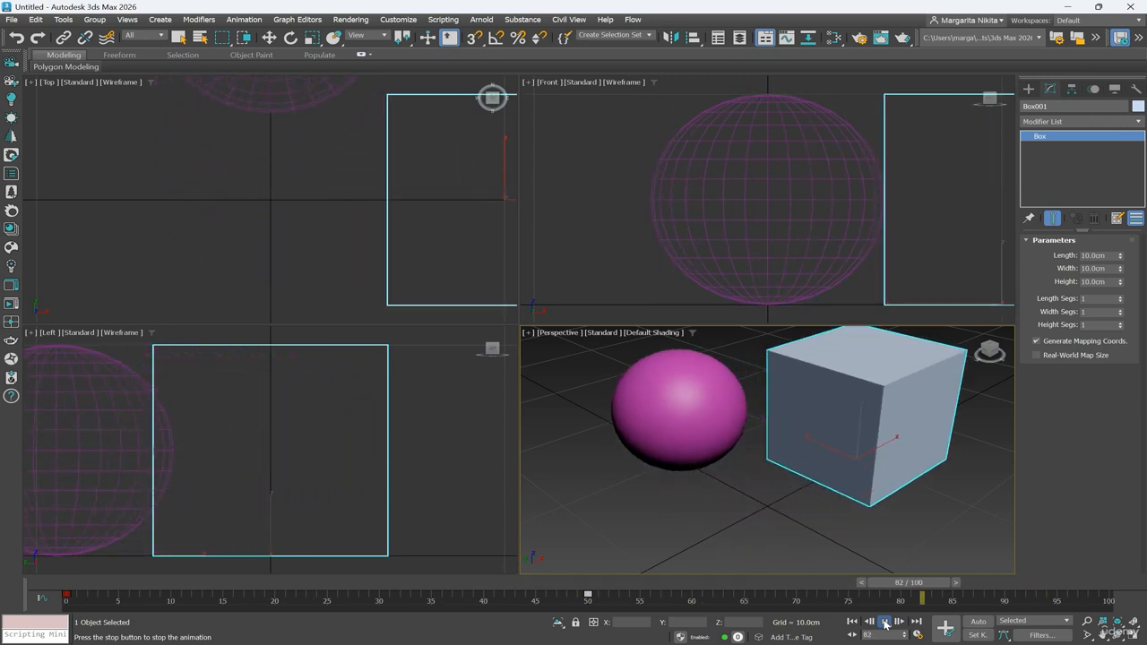
left_click(885, 622)
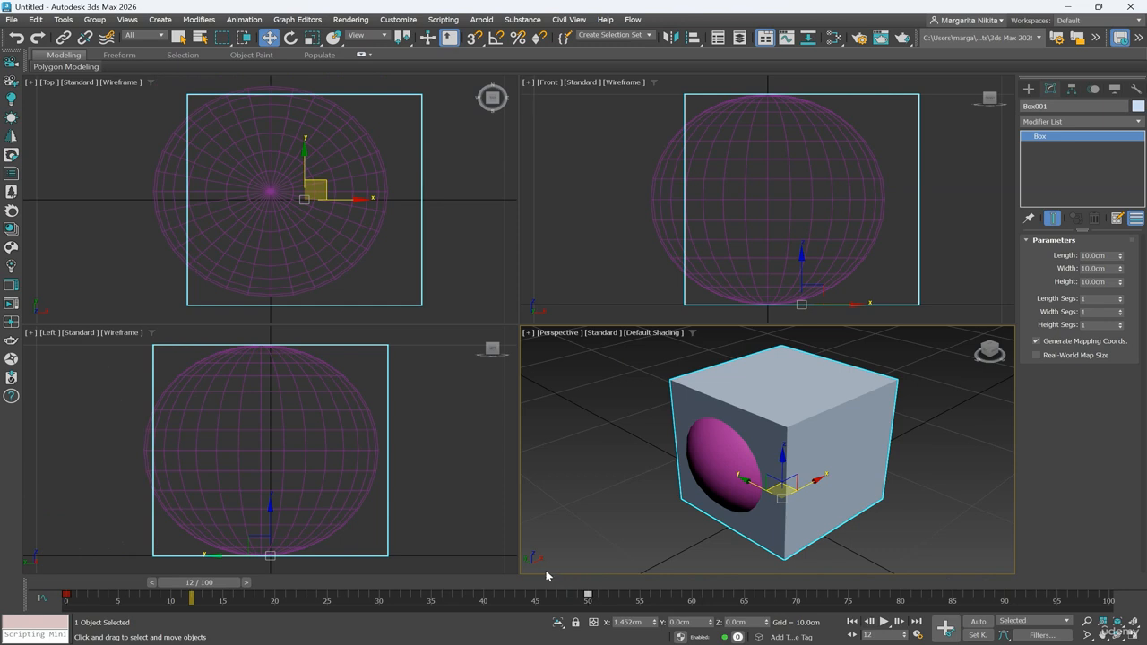
Copy the box's starting key from frame 0 to frame 100, play the animation to check it, and return to frame 0
left_click_drag(221, 584, 78, 580)
key("w")
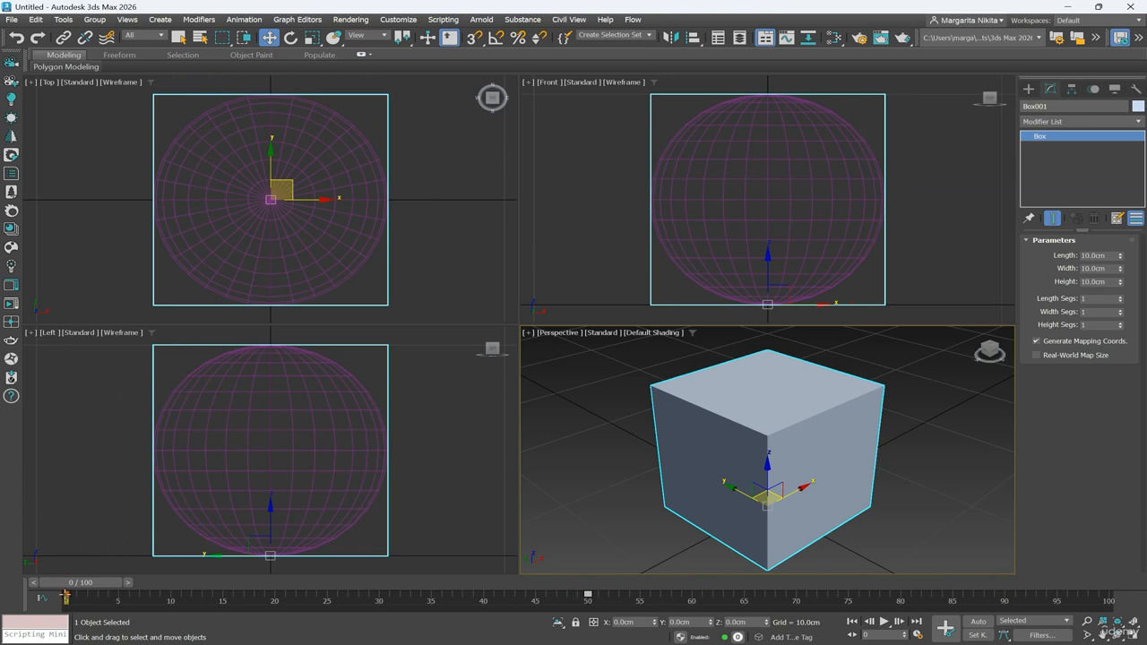
left_click_drag(66, 595, 1108, 582, "shift")
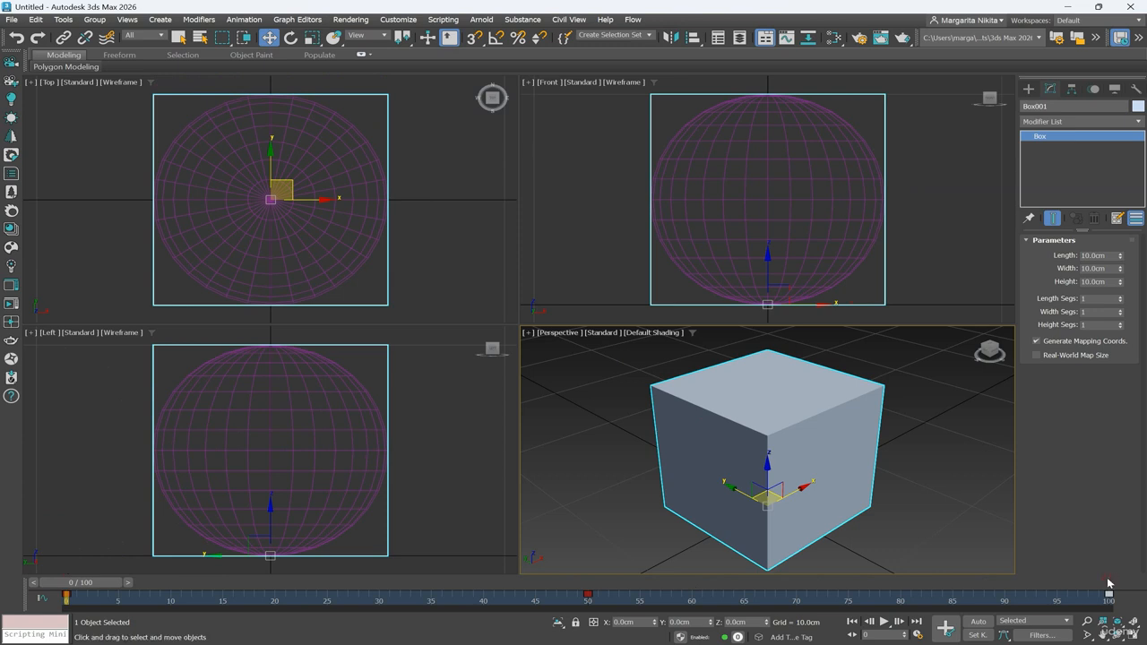
left_click(884, 621)
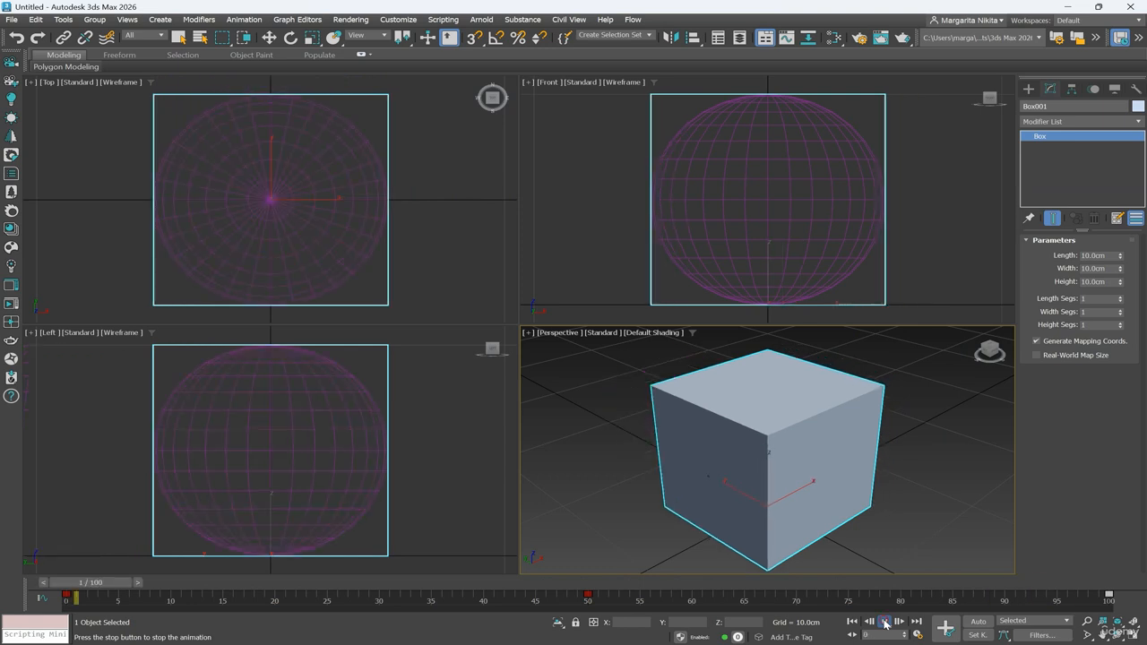
left_click(884, 623)
left_click_drag(101, 583, 66, 583)
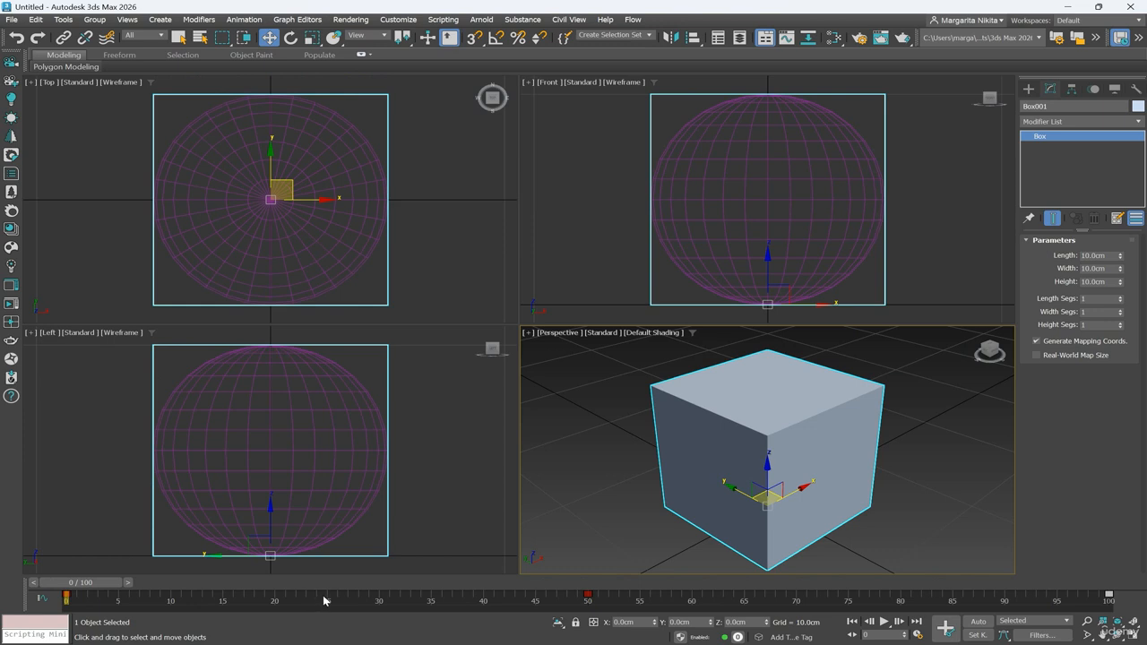
Delete the box's keys at frames 0, 50 and 100, and play the animation to check the effect
left_click(587, 594)
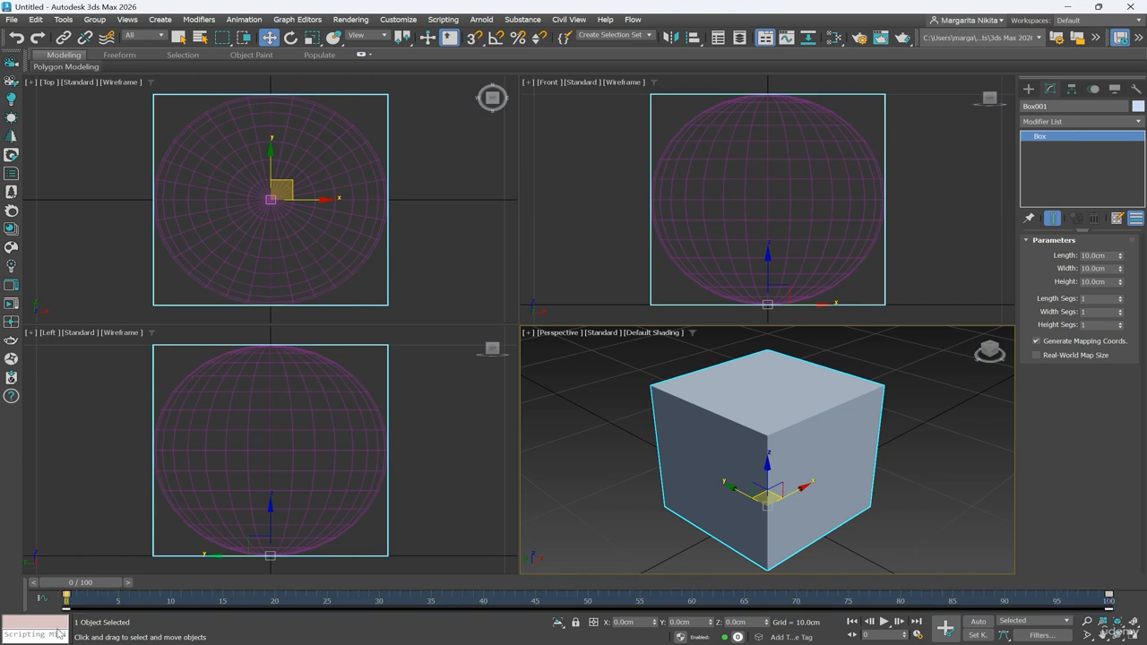
key("Delete")
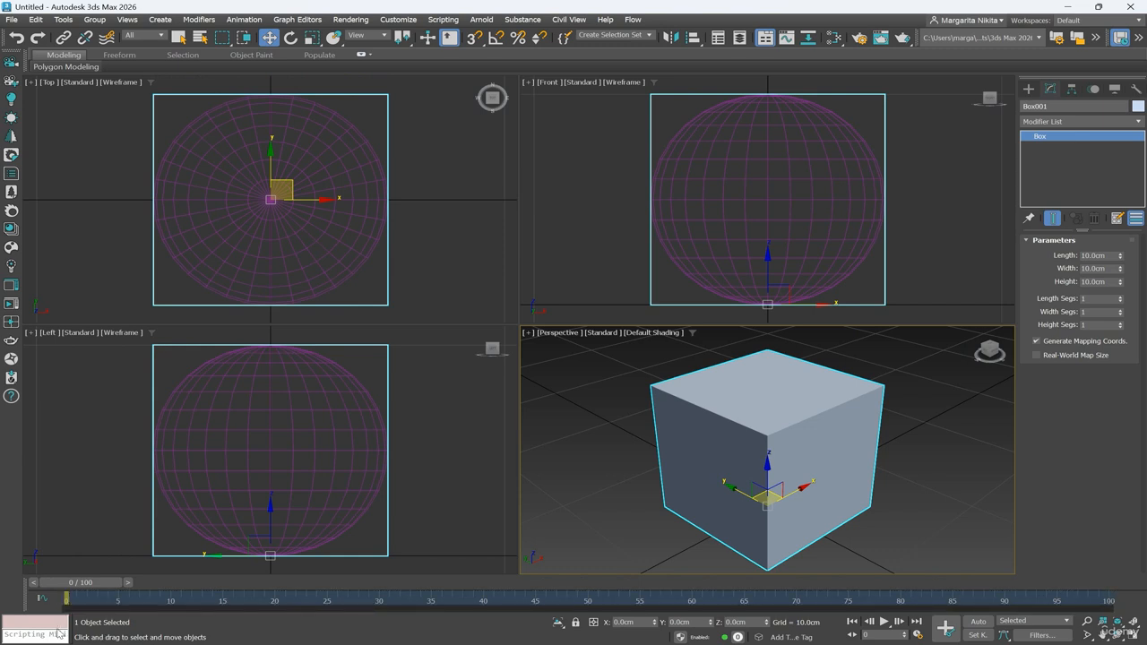
left_click(885, 622)
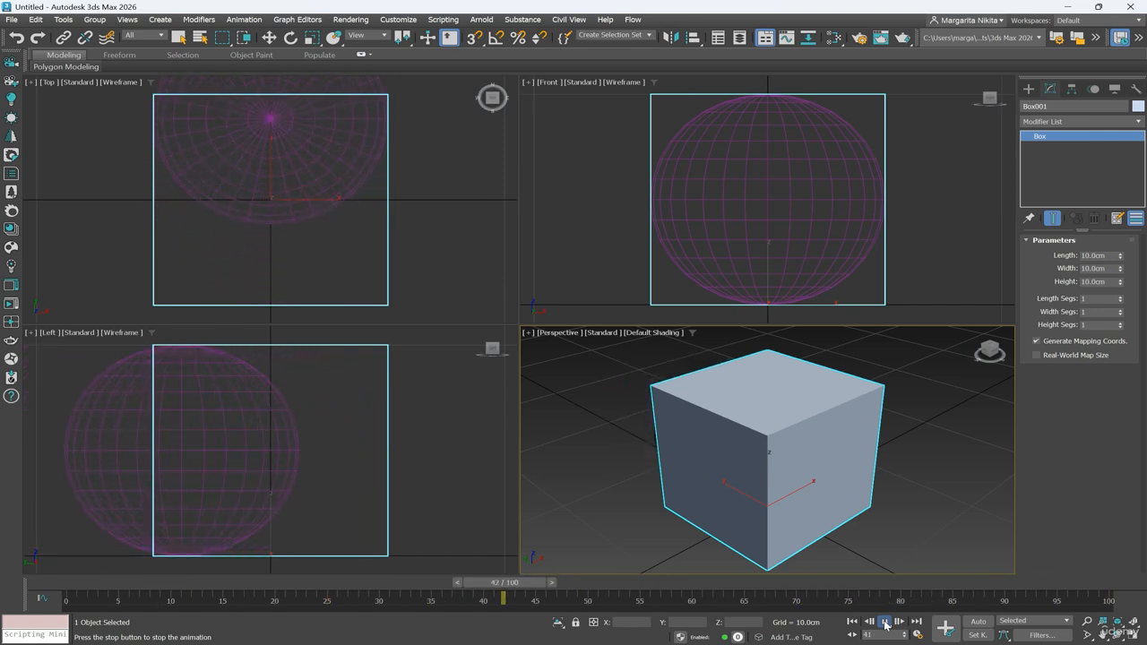
left_click(885, 624)
Undo the deletions of the box's keys at frames 0, 50 and 100
left_click(18, 37)
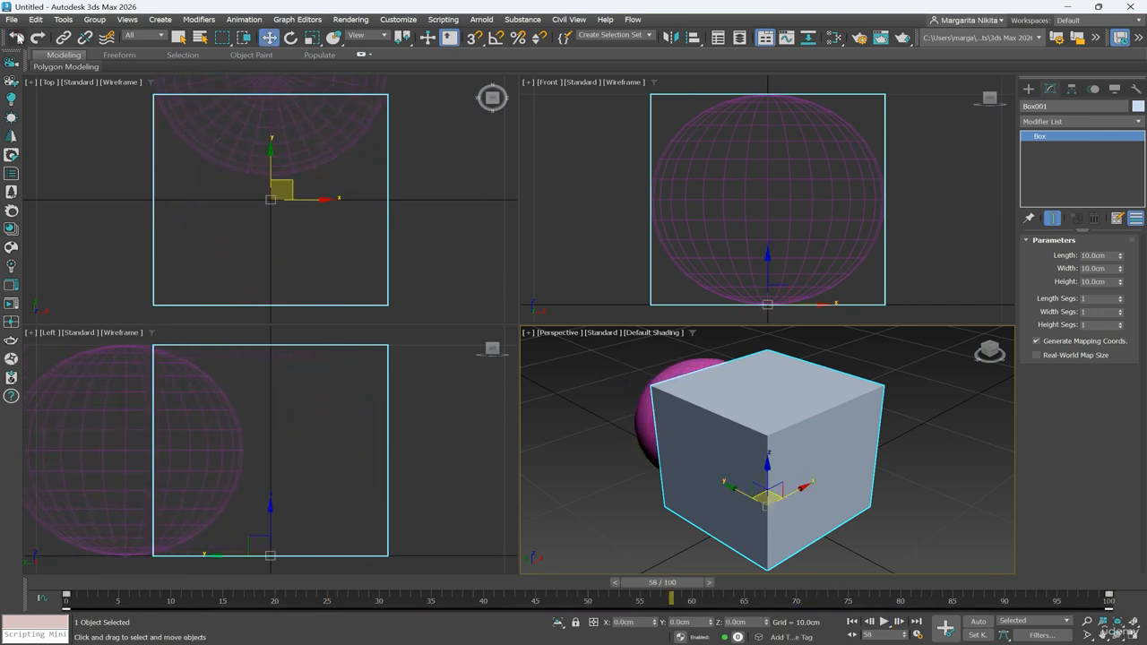
left_click(18, 38)
left_click(18, 37)
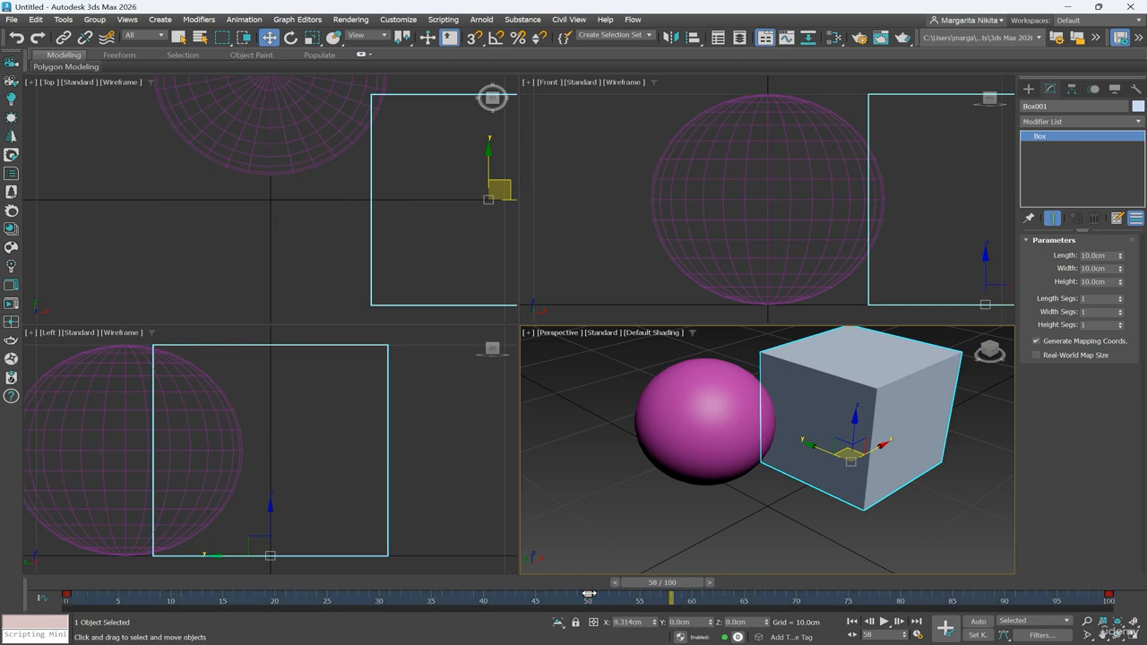
Test the animation with only the box's frame 50 key deleted, and undo the deletion, returning to frame 0
key("Delete")
left_click(883, 621)
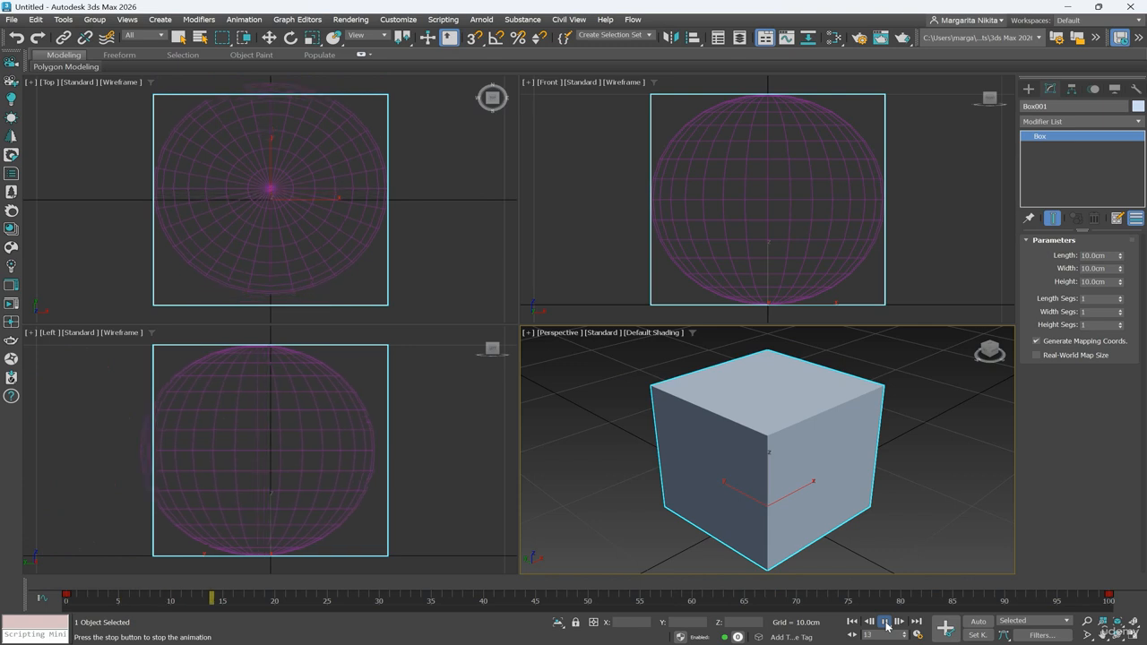
left_click(887, 625)
left_click(15, 39)
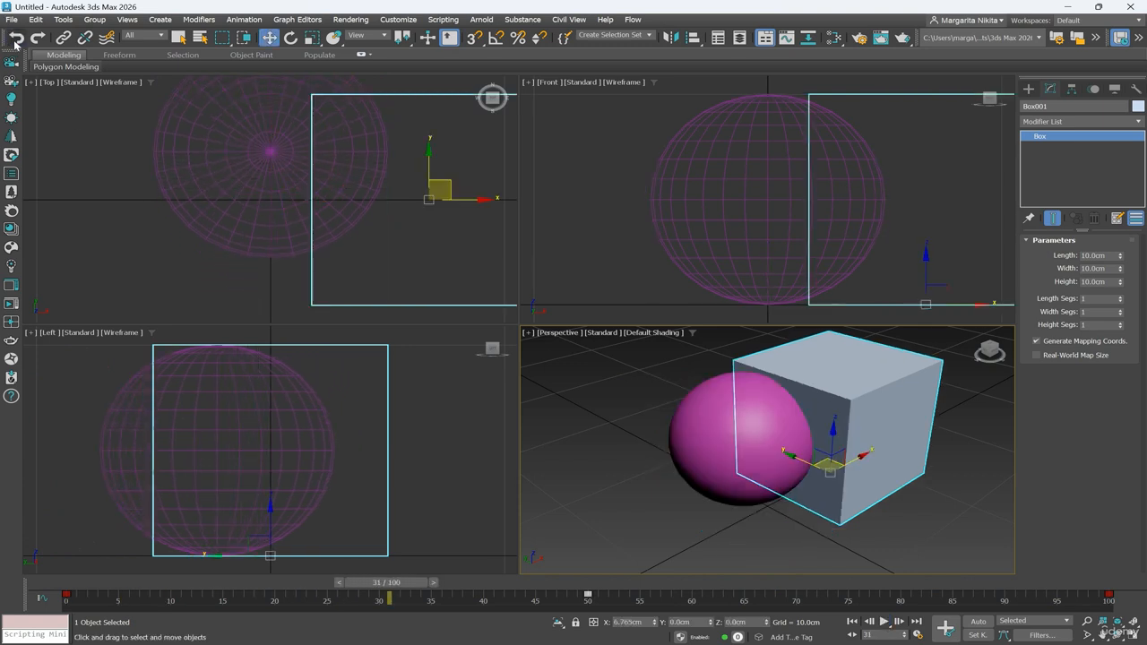
left_click_drag(417, 583, 72, 575)
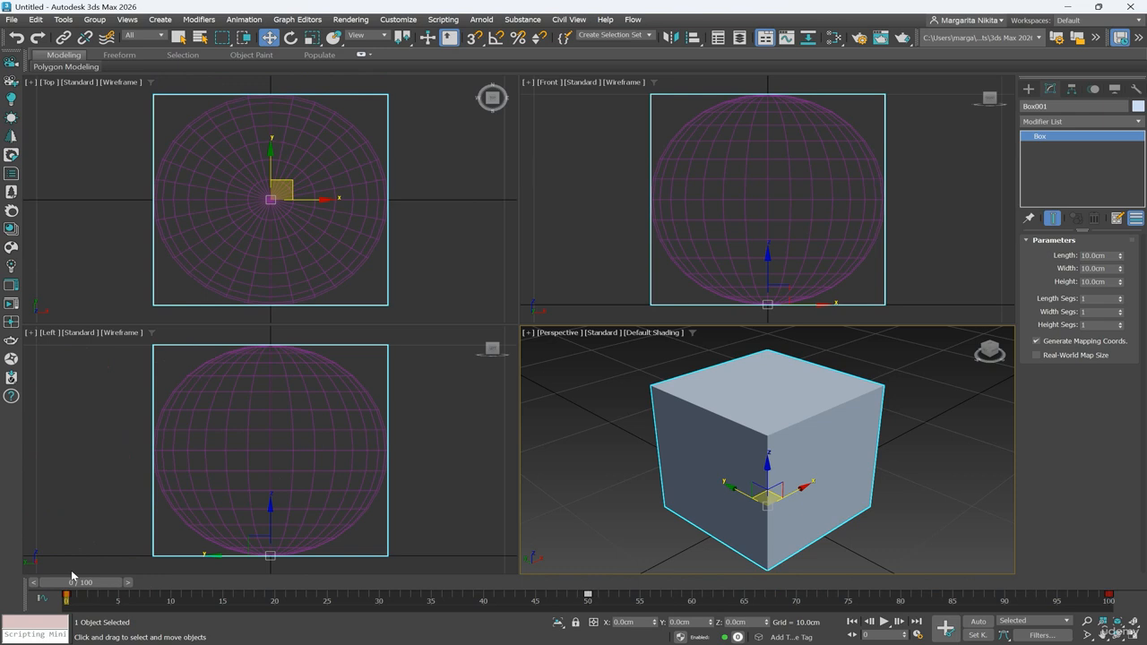